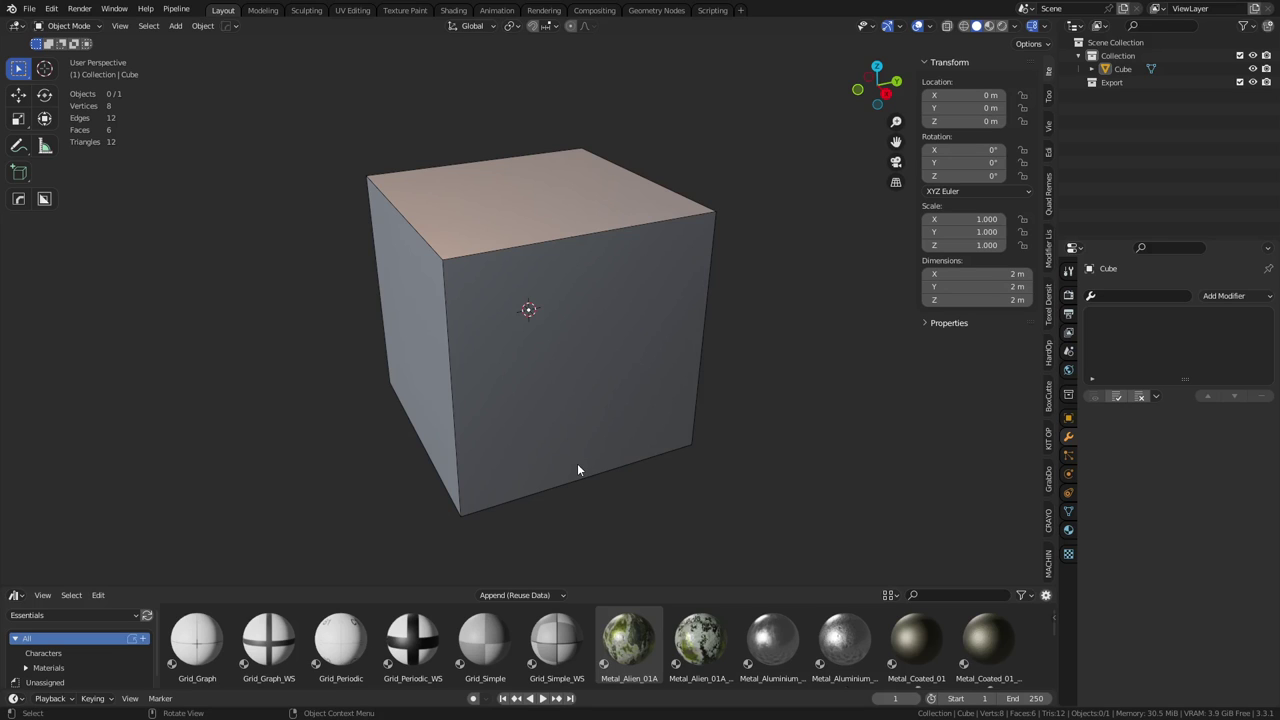
Delete the default cube and add a mesh plane in its place
click(577, 464)
key(x)
click(577, 464)
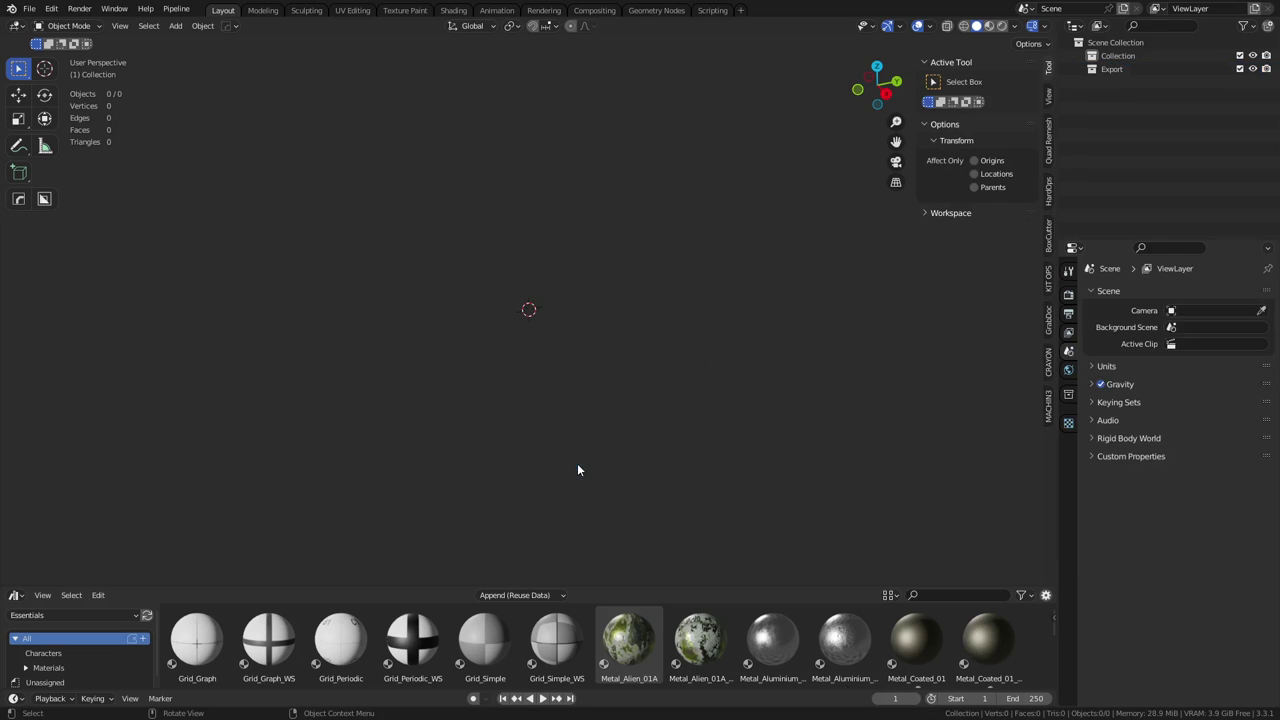
key(shift+a)
mouse_move(558, 432)
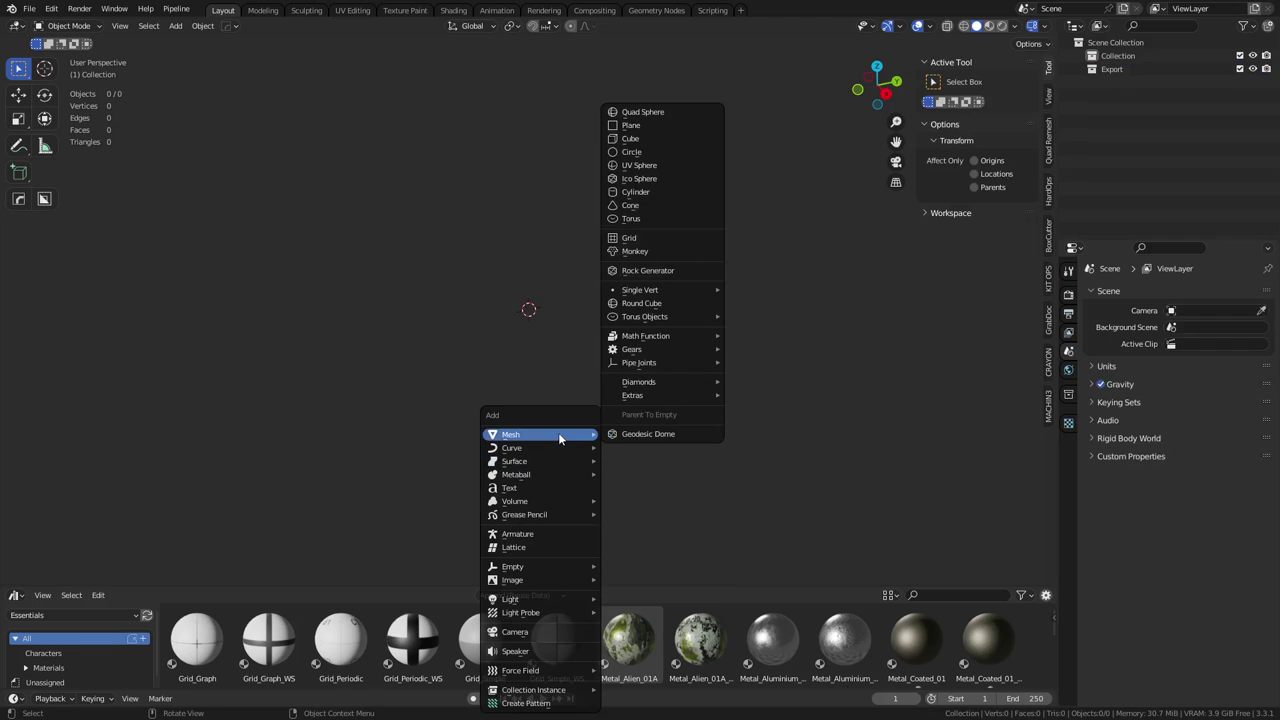
click(629, 126)
Show the floor grid in the viewport overlays and open the snapping options
click(929, 26)
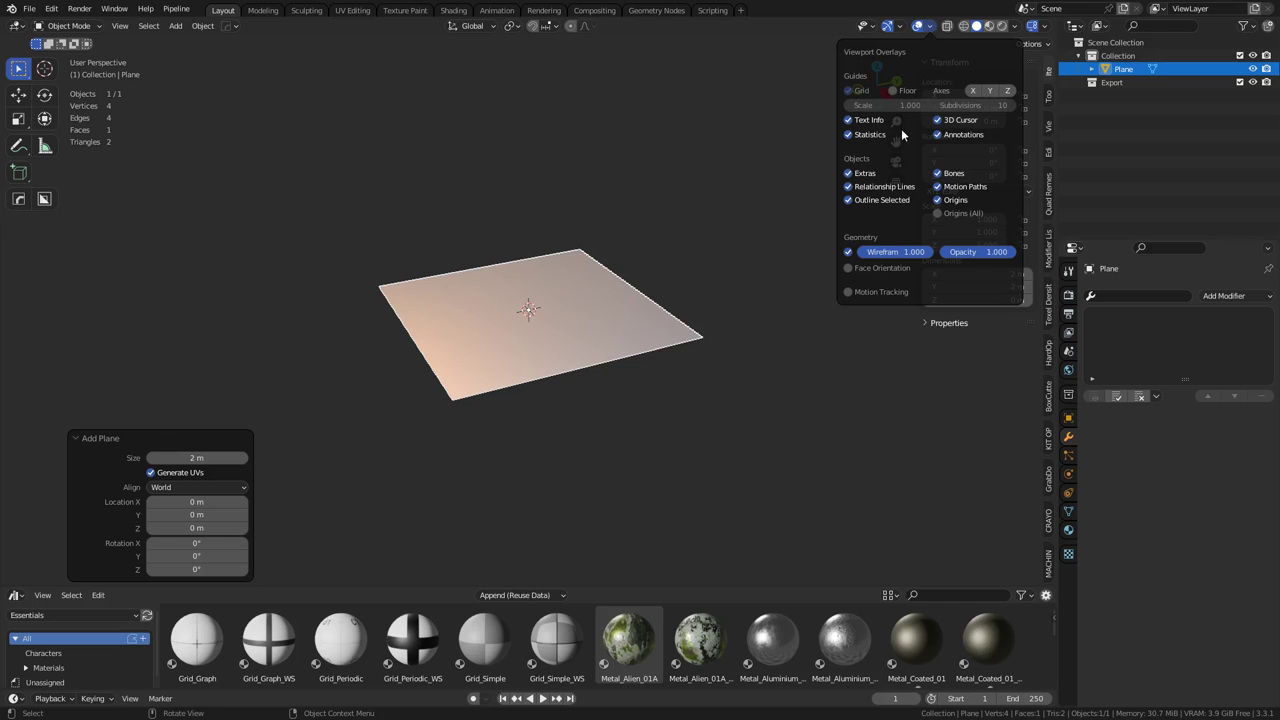
click(893, 90)
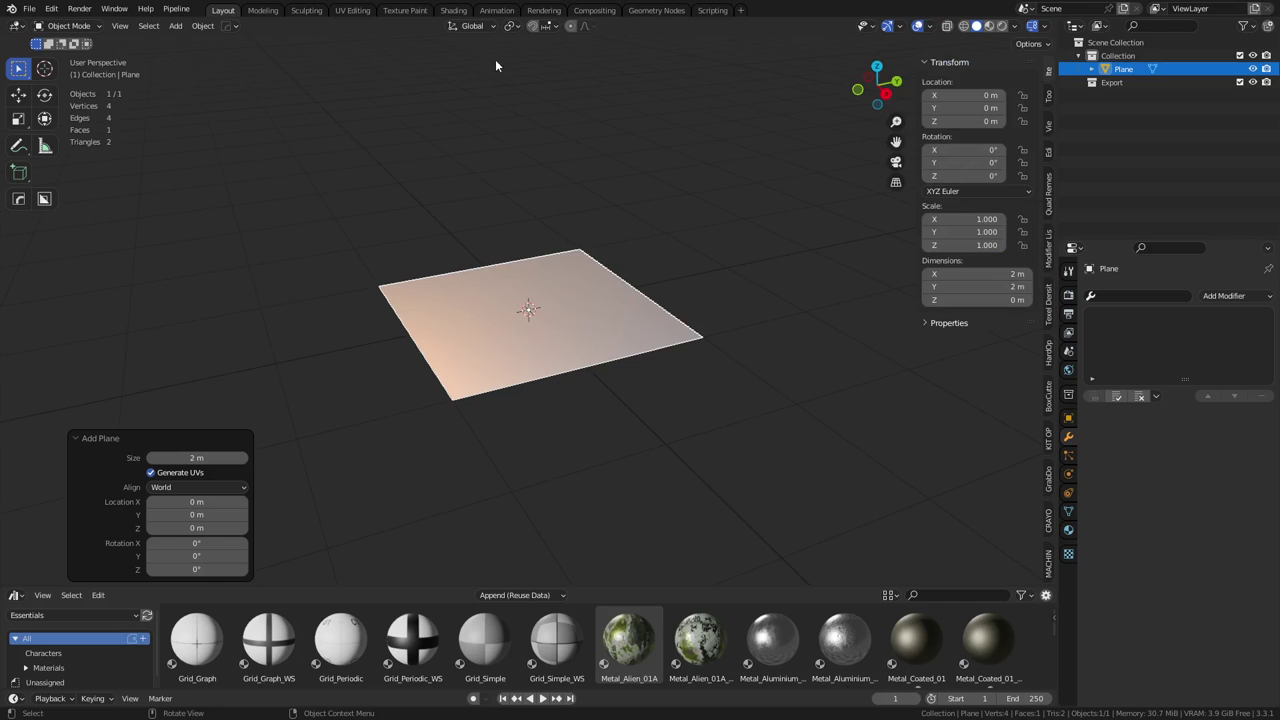
click(552, 27)
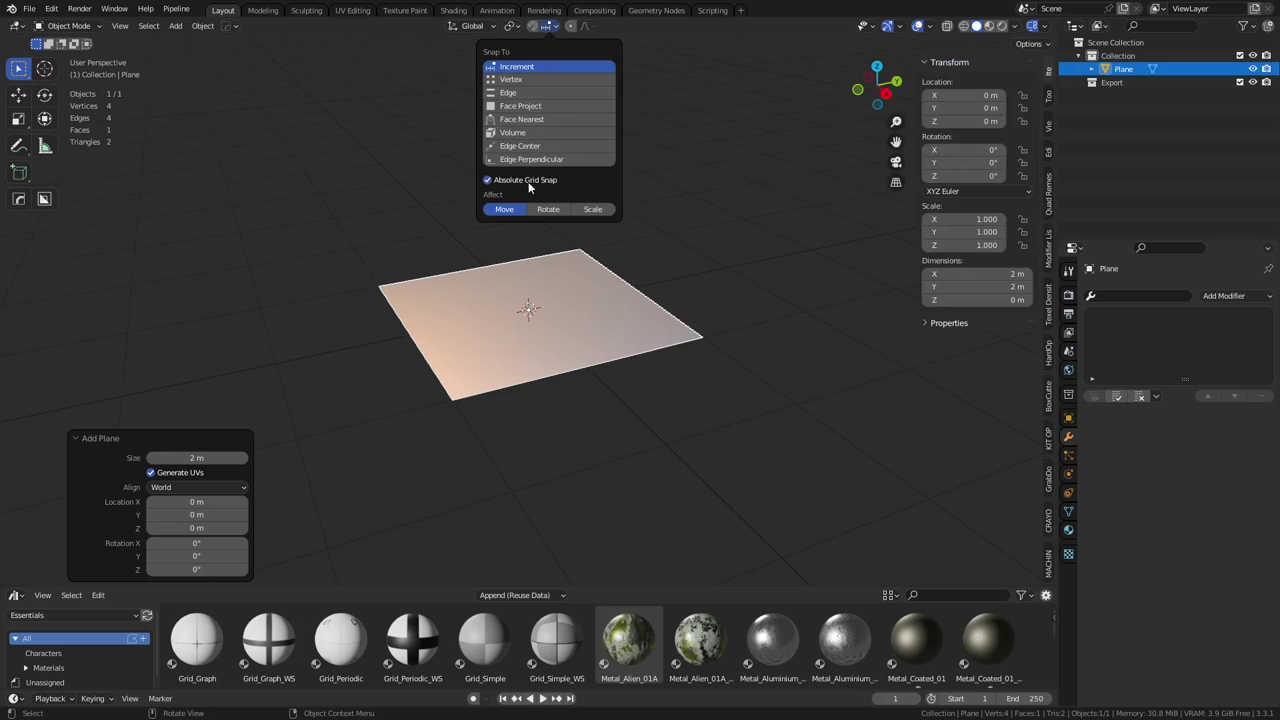
Rotate the plane 90° around the global Y axis so it stands upright
key(r)
key(y)
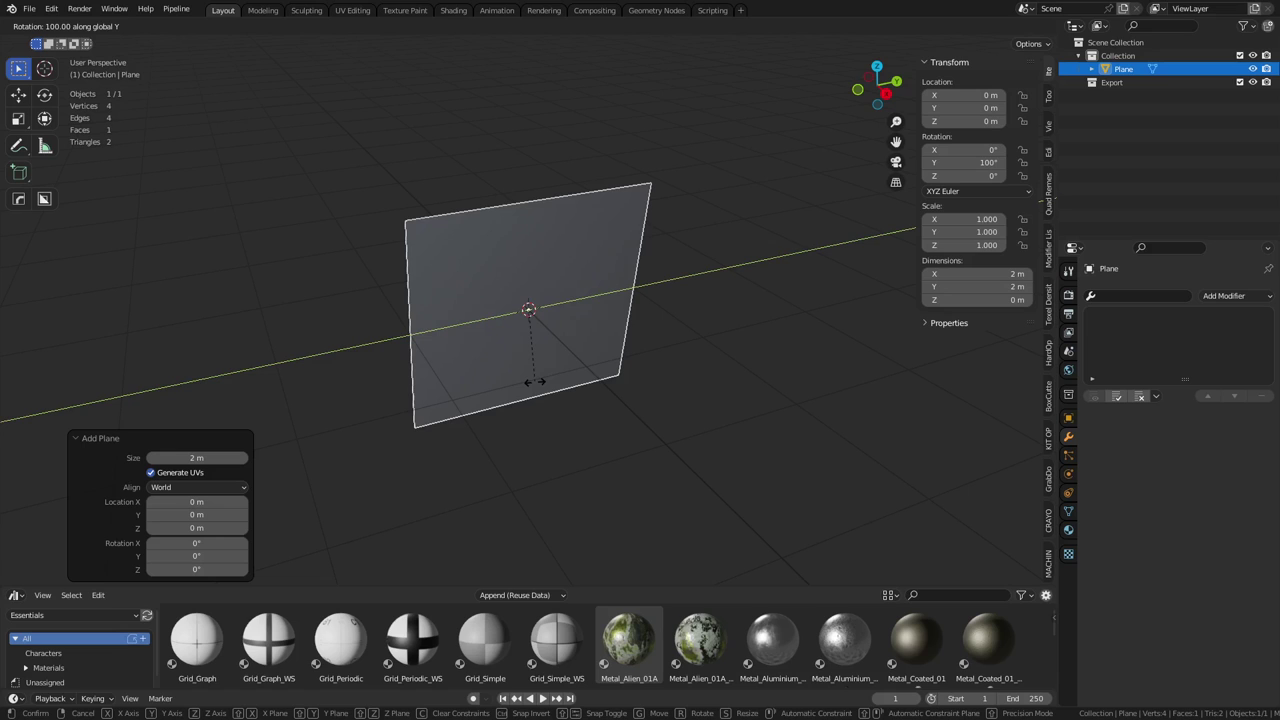
text(90)
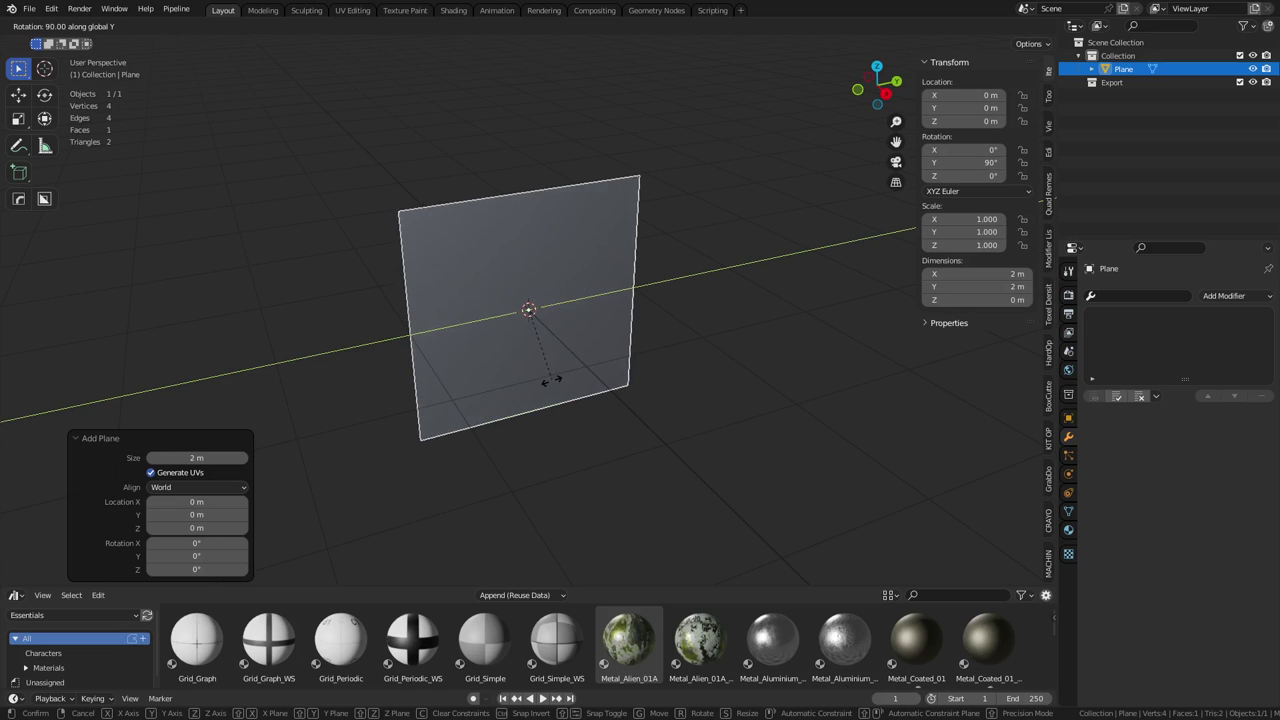
key(Return)
In Edit Mode, delete the upright plane's two upper vertices
key(Tab)
drag(349, 237, 725, 157)
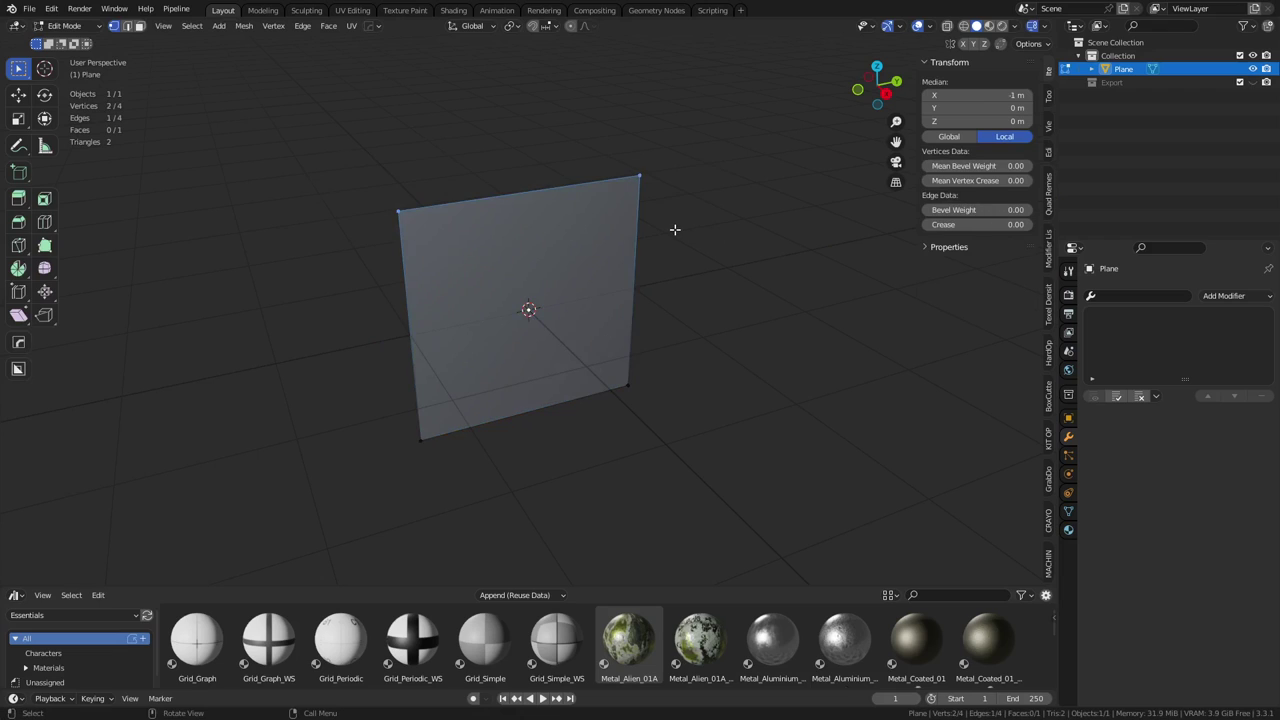
key(x)
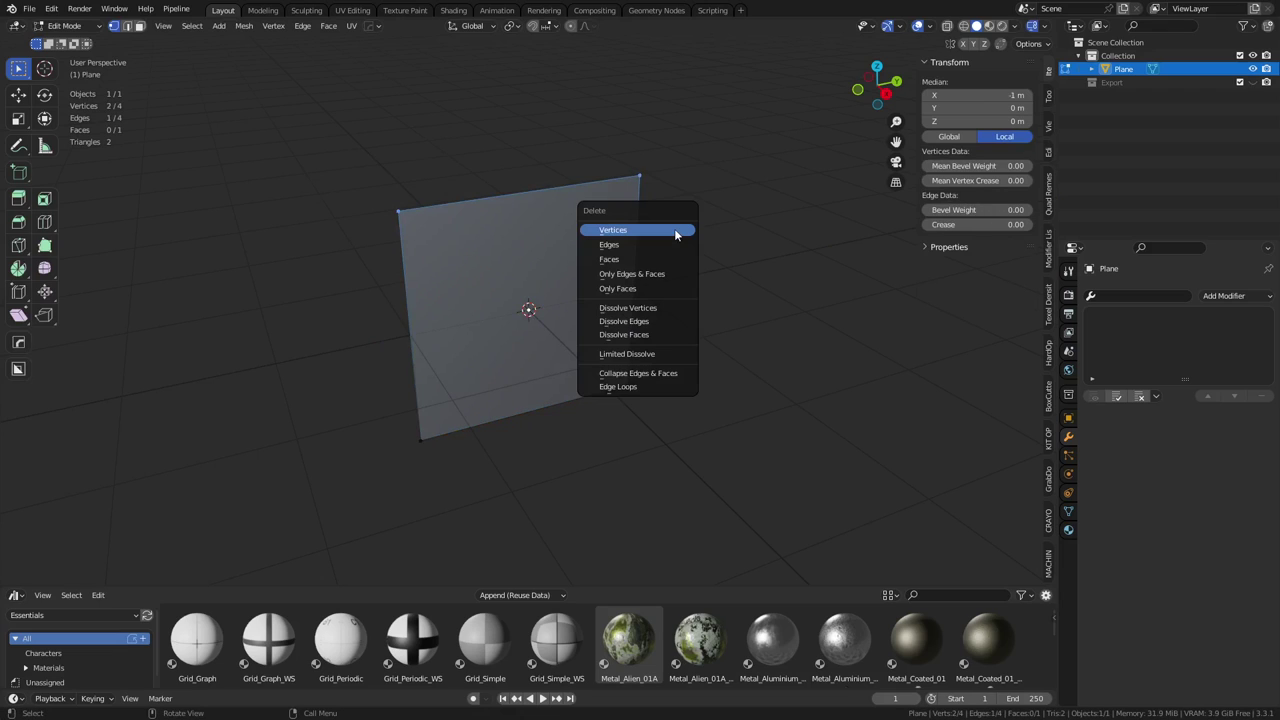
click(675, 232)
Move the remaining edge up 1 m along Z so it lies on the grid floor
text(g)
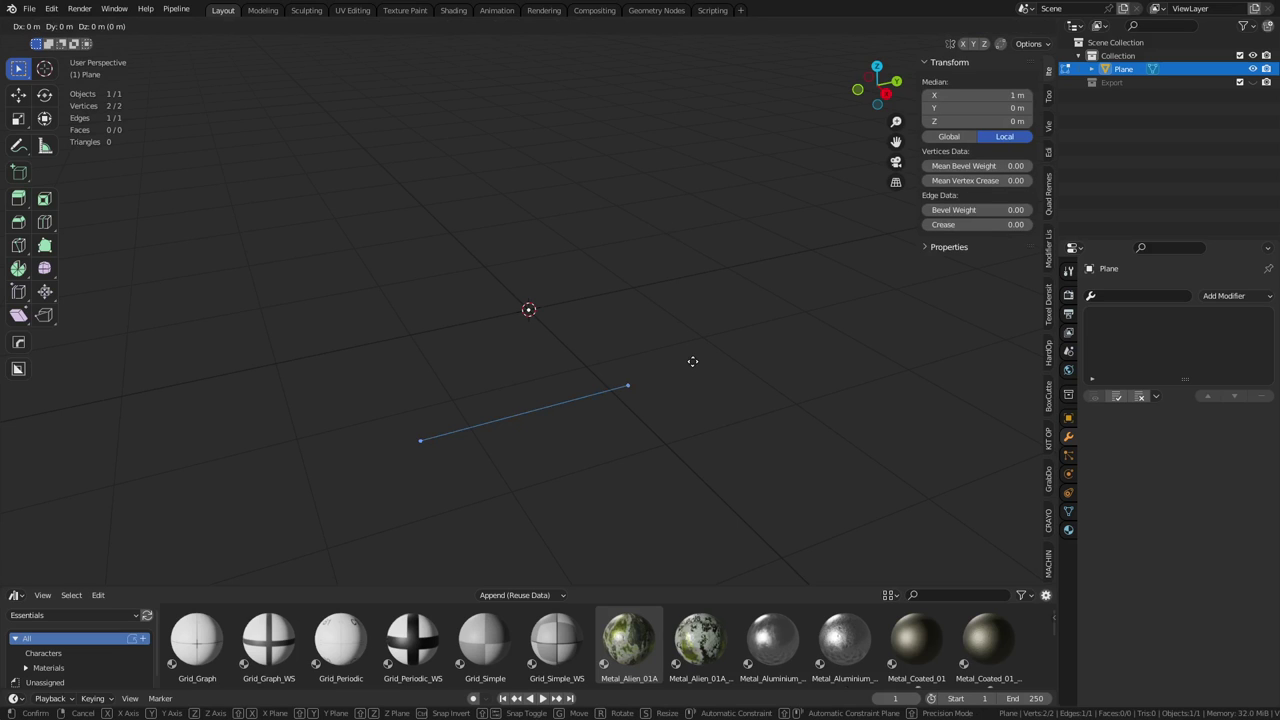
text(z1)
key(Return)
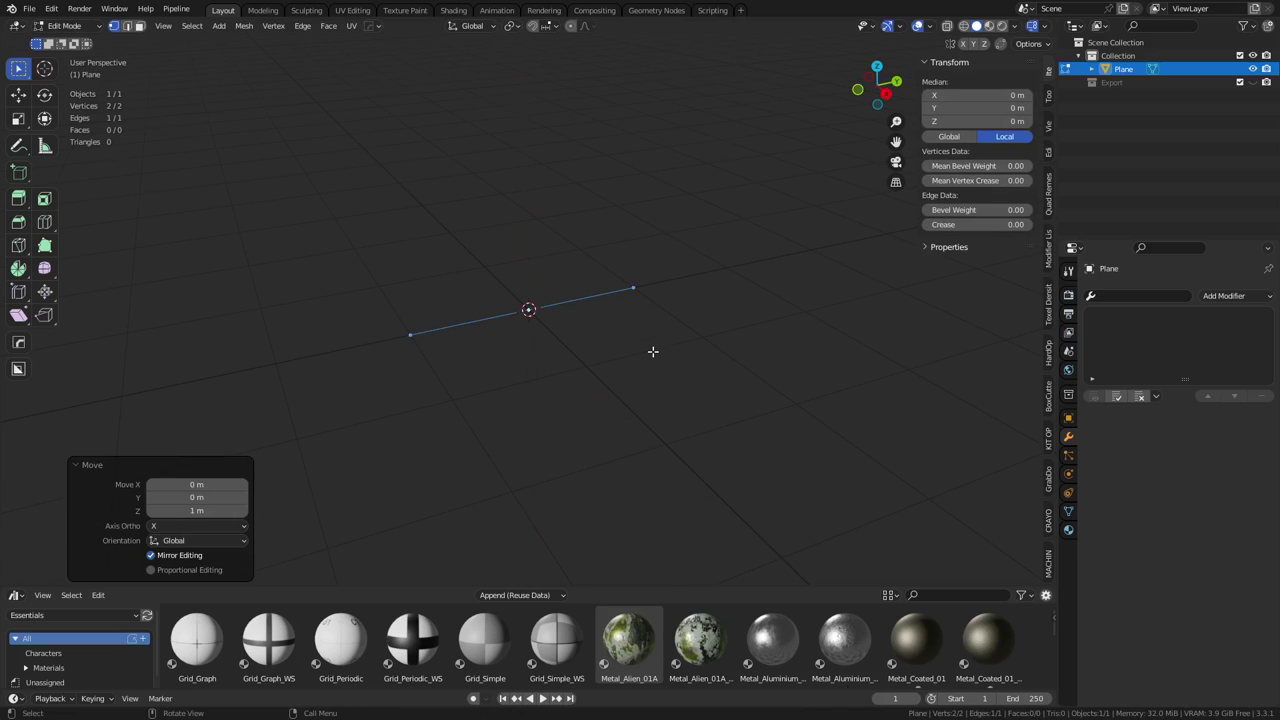
click(592, 377)
middle_drag(586, 376, 650, 370)
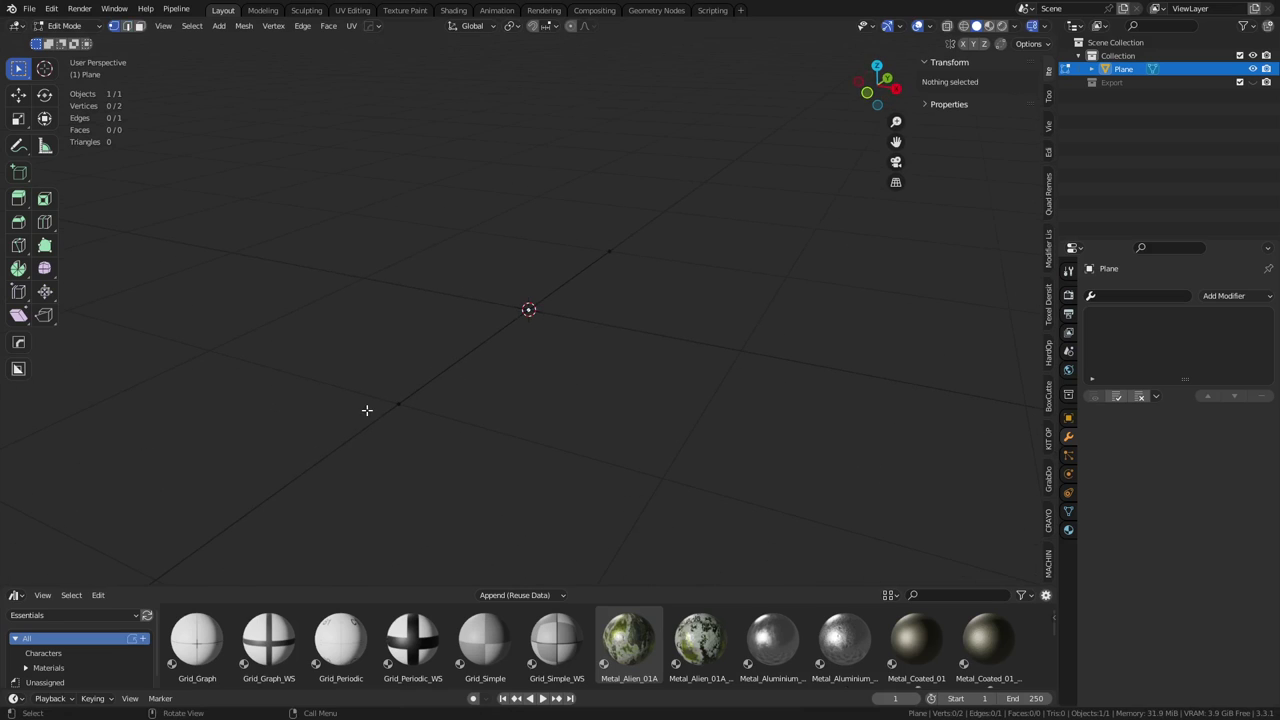
Extrude the whole edge upward along Z by about 1.5 m to form an upright face
key(a)
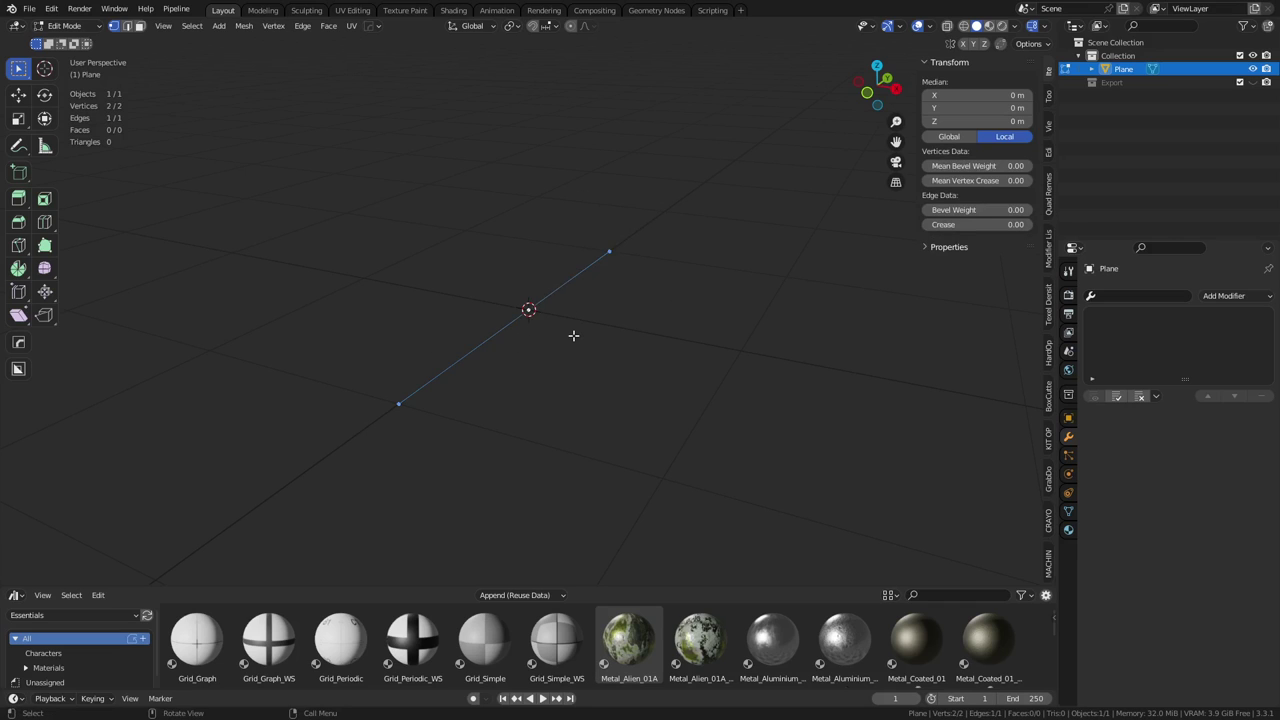
middle_drag(586, 351, 510, 447)
key(e)
key(z)
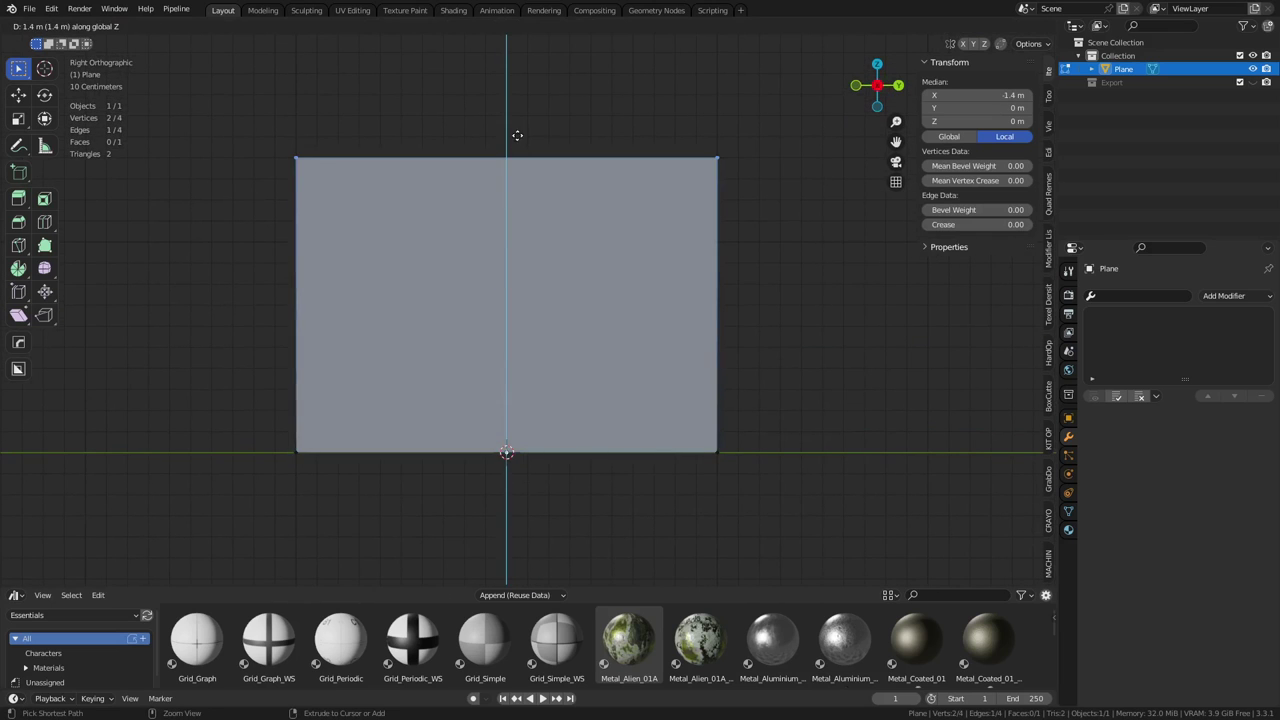
click(517, 134)
Raise the face's top edge along Z by 0.5 m and then another 1 m, for a total height of 3 m
shift+middle_drag(517, 134, 549, 417)
key(g)
key(z)
click(510, 294)
scroll(510, 345, down, 3)
key(g)
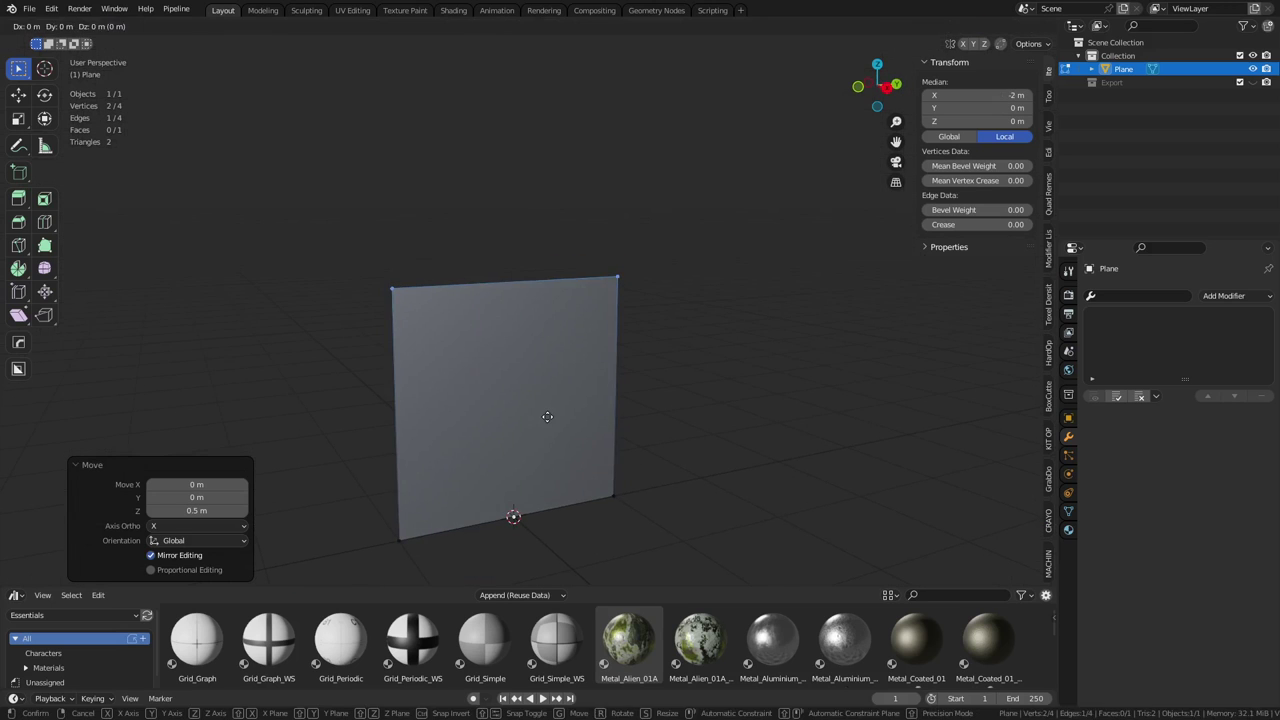
key(z)
click(531, 311)
key(KP_3)
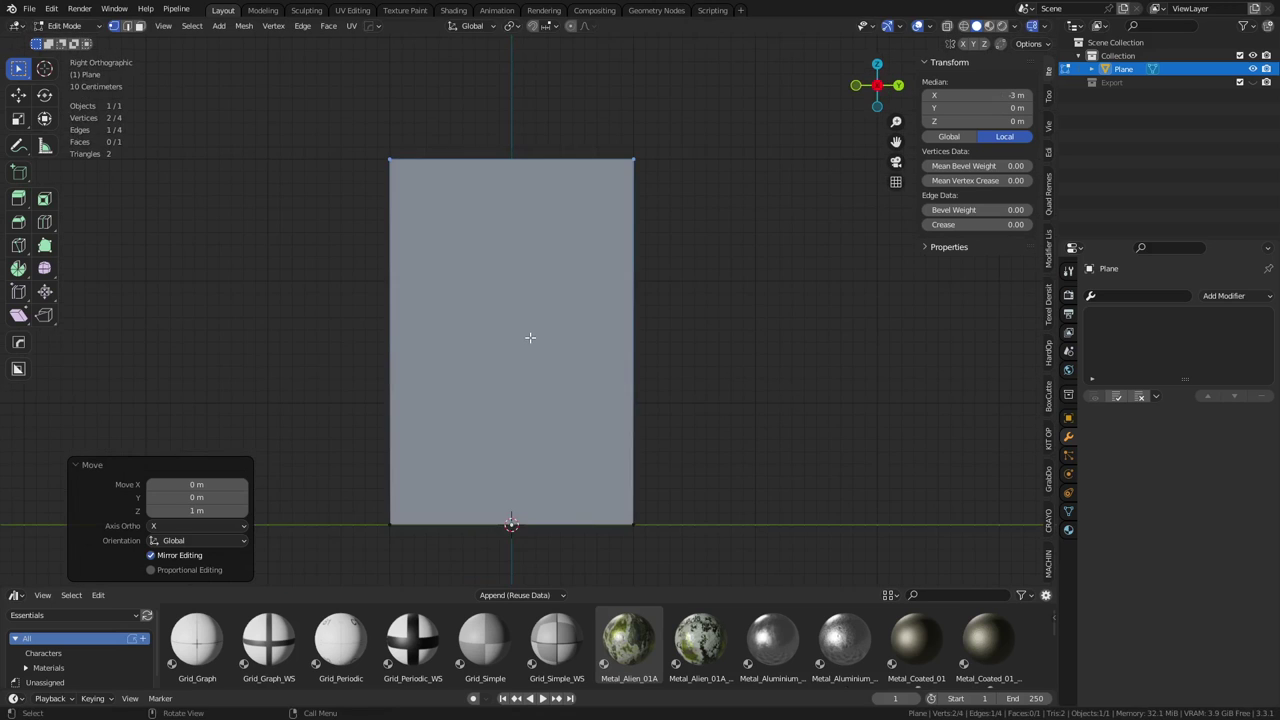
Look over the upright plane in perspective and side view, and select its single face
middle_drag(486, 360, 540, 394)
key(a)
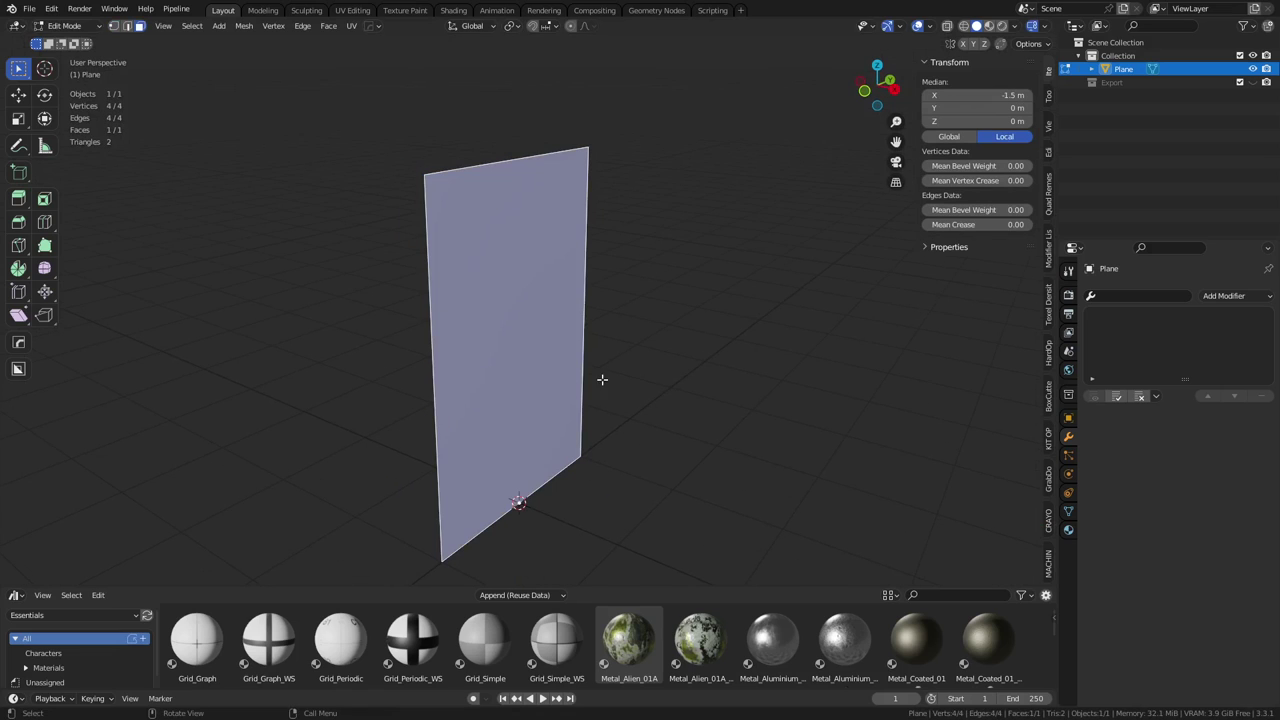
middle_drag(691, 431, 589, 371)
key(alt+a)
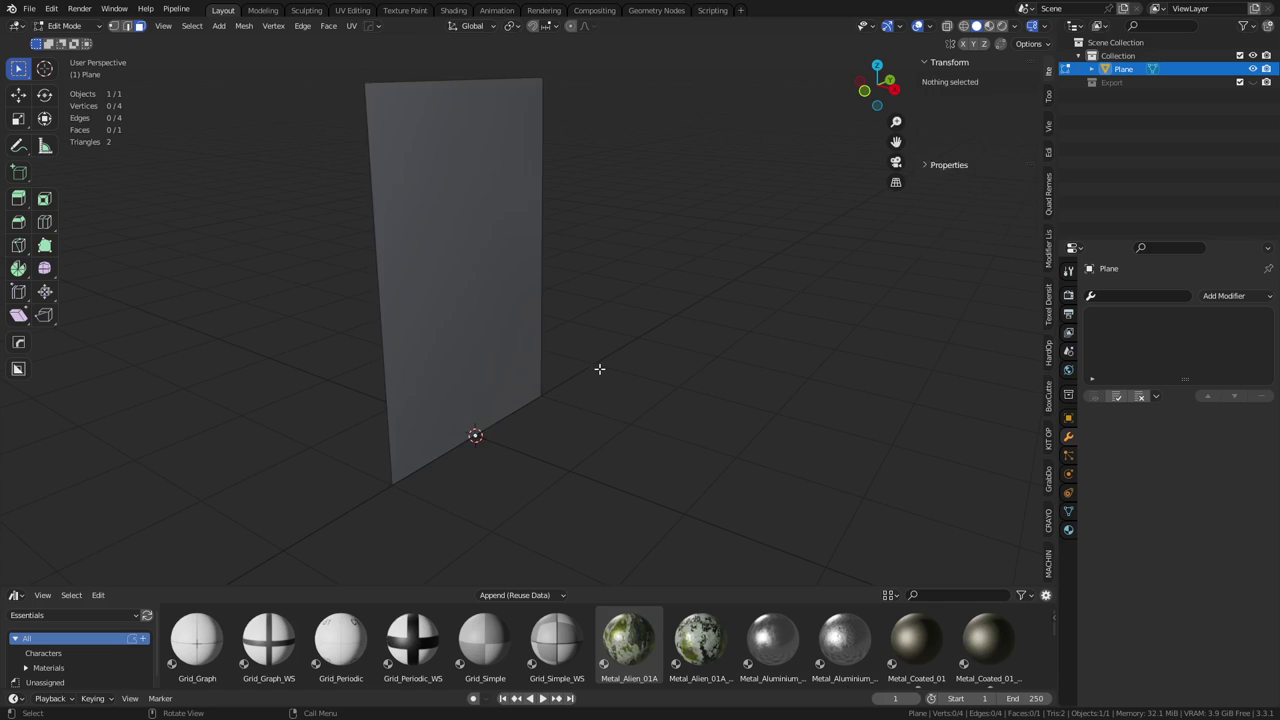
click(461, 264)
alt+middle_drag(560, 306, 523, 334)
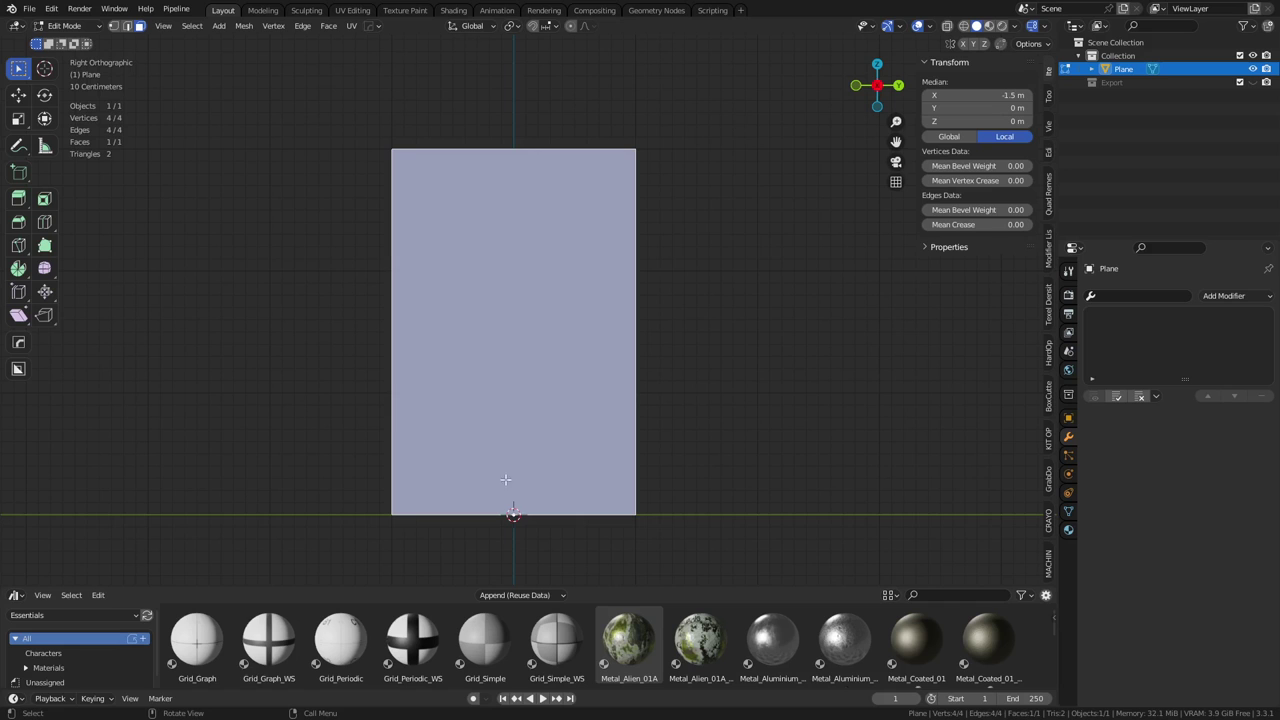
click(652, 401)
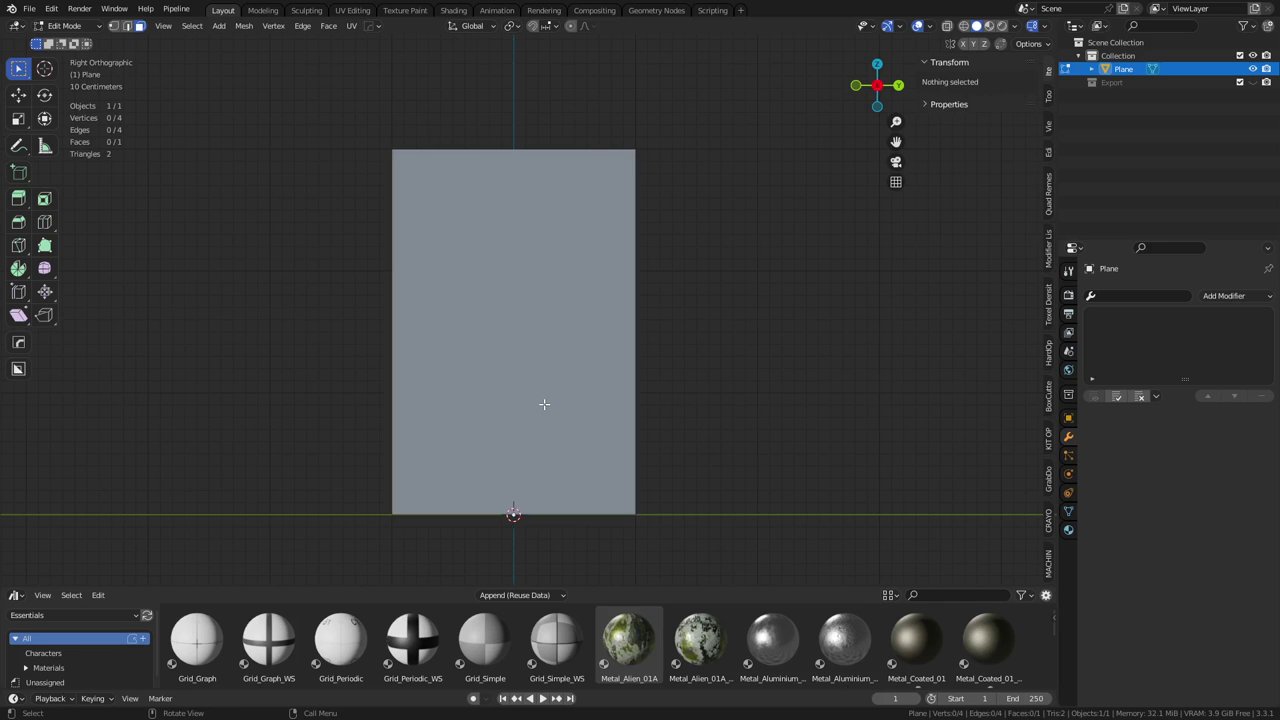
click(617, 377)
middle_drag(571, 403, 639, 435)
click(589, 435)
click(531, 380)
middle_drag(533, 380, 586, 397)
scroll(571, 386, up, 1)
Try a thin extrusion of the face, about 0.05 m along its normal, and undo it
key(e)
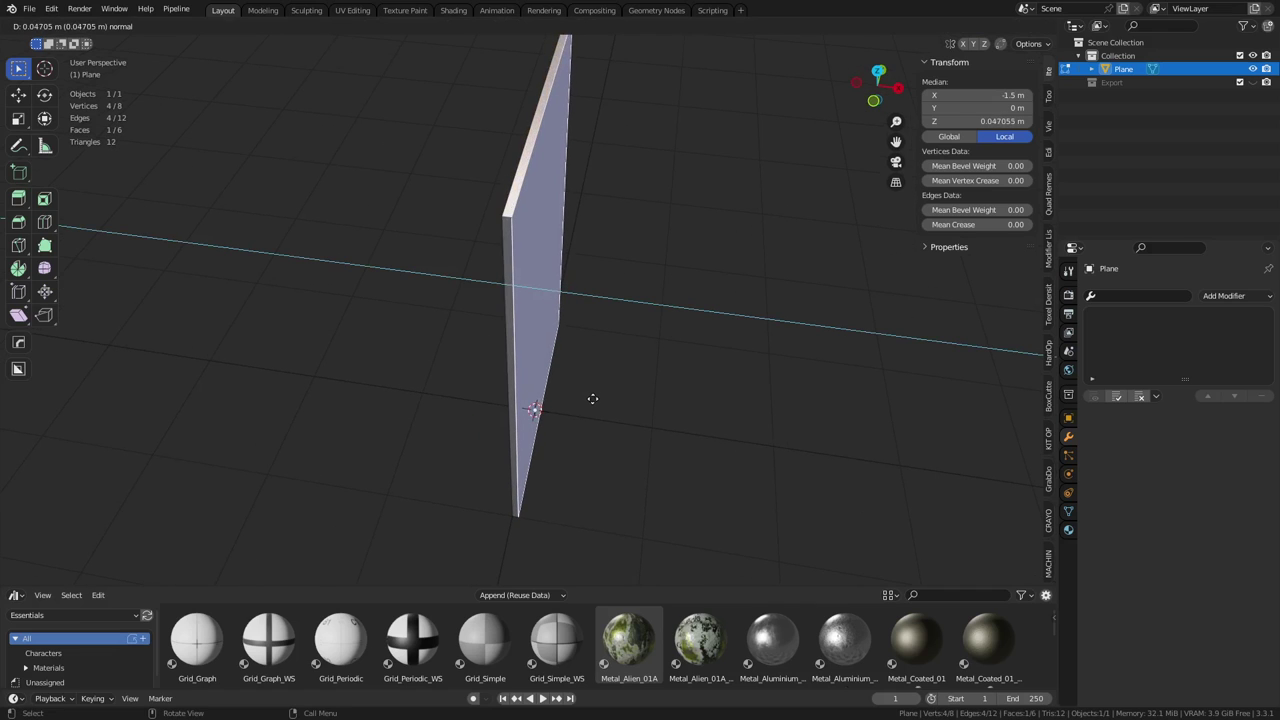
click(594, 398)
mouse_move(582, 366)
middle_down()
mouse_move(595, 380)
mouse_move(570, 361)
middle_up()
key(ctrl+z)
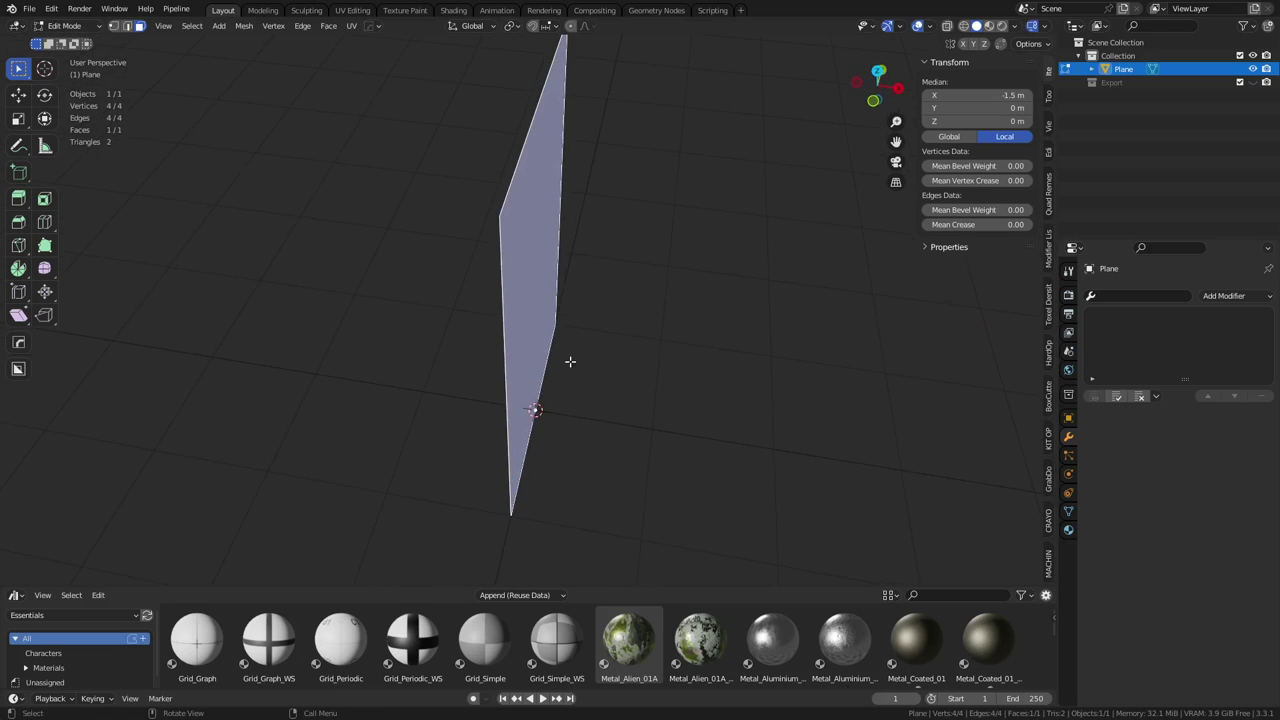
Extrude the face about 0.134 m along its normal and return to Object Mode
key(e)
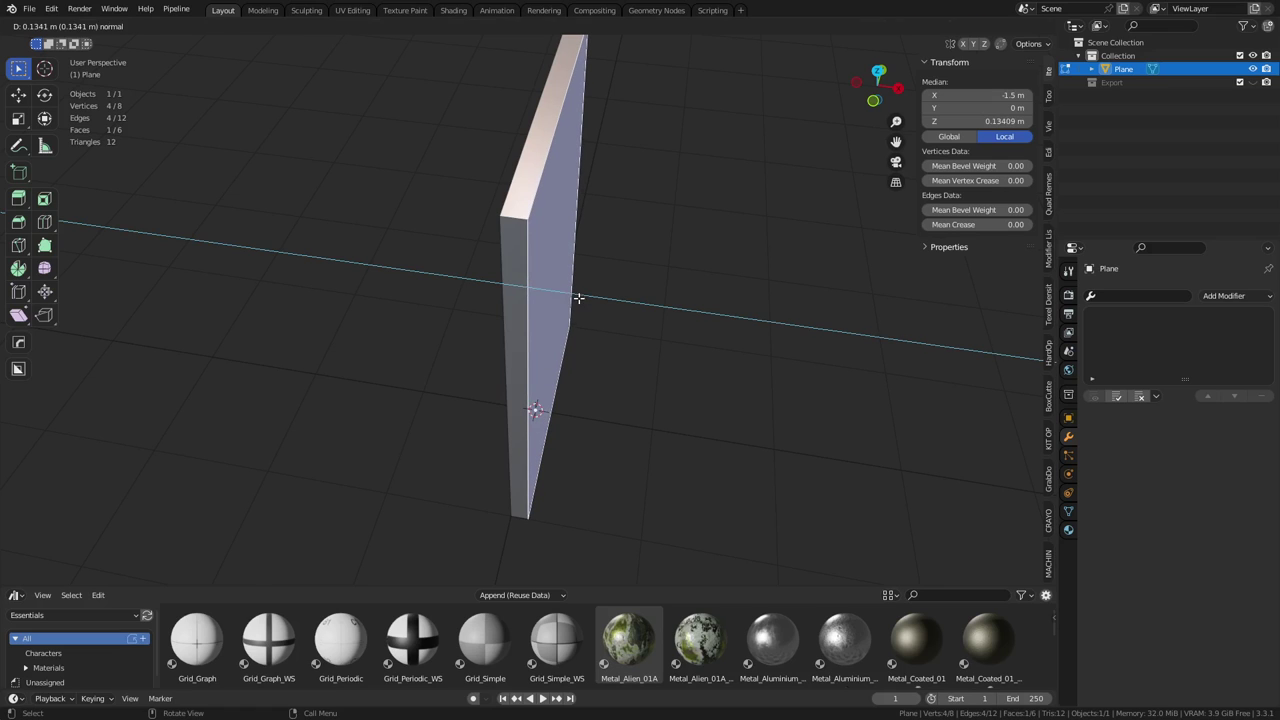
click(578, 296)
key(ctrl+Tab)
click(531, 277)
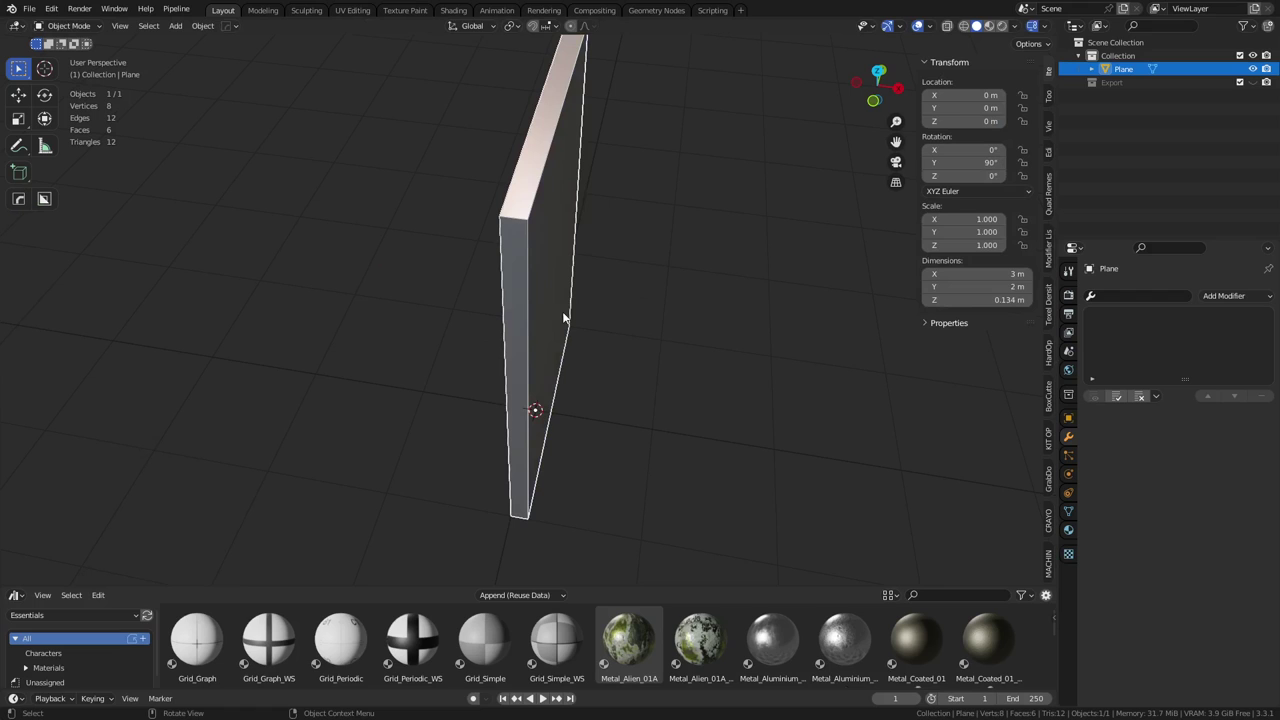
key(g)
right_click(565, 405)
Duplicate the panel in place and rotate the copy 180° around the global Z axis
key(shift+d)
right_click(642, 406)
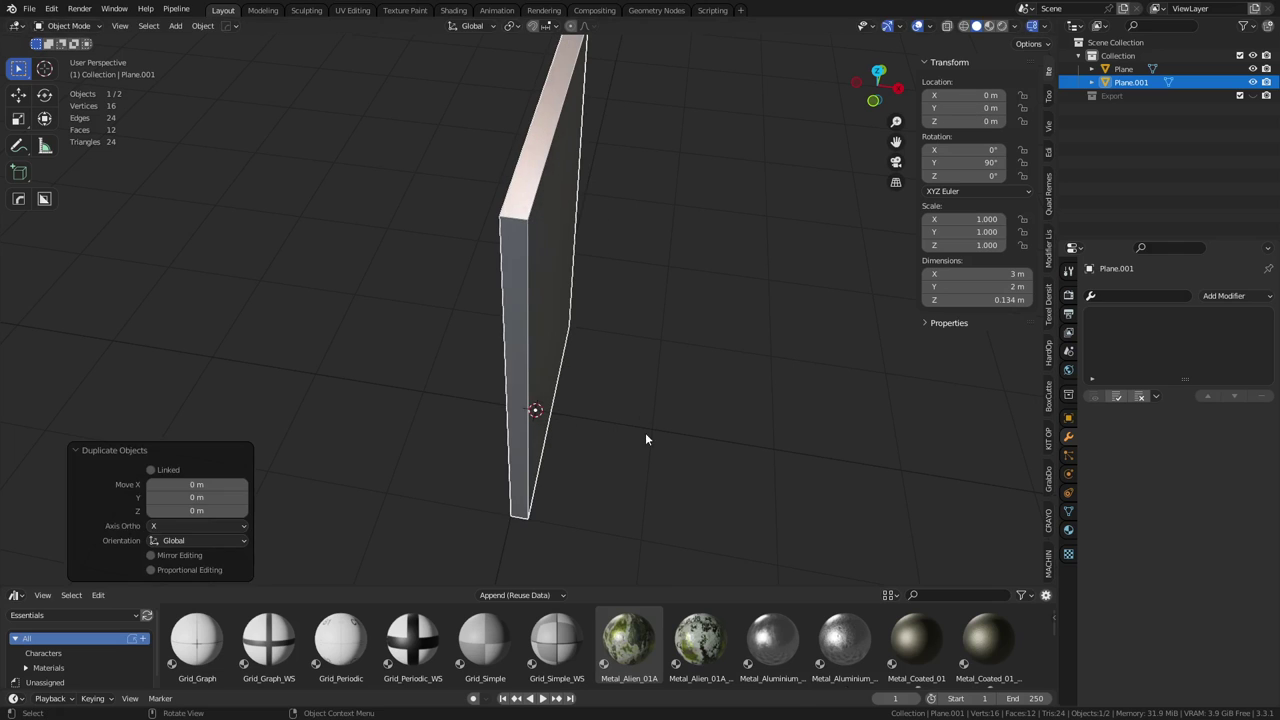
key(r)
text(z)
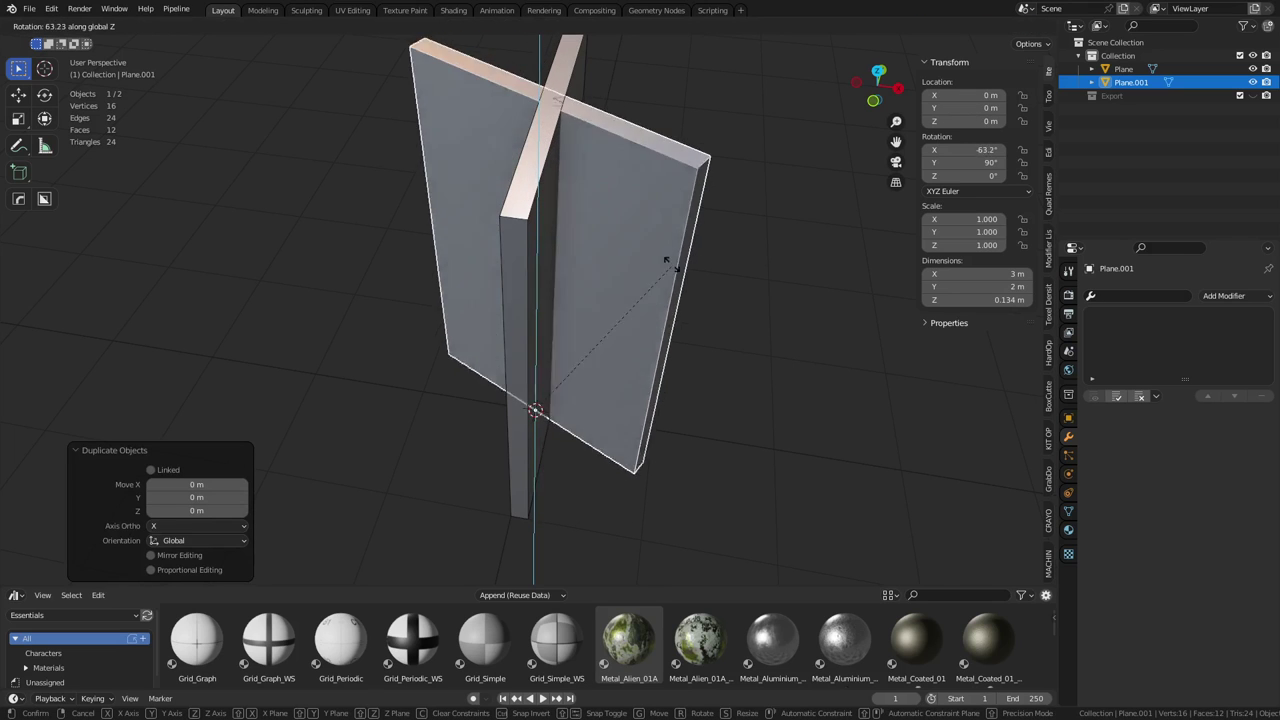
text(180)
key(Return)
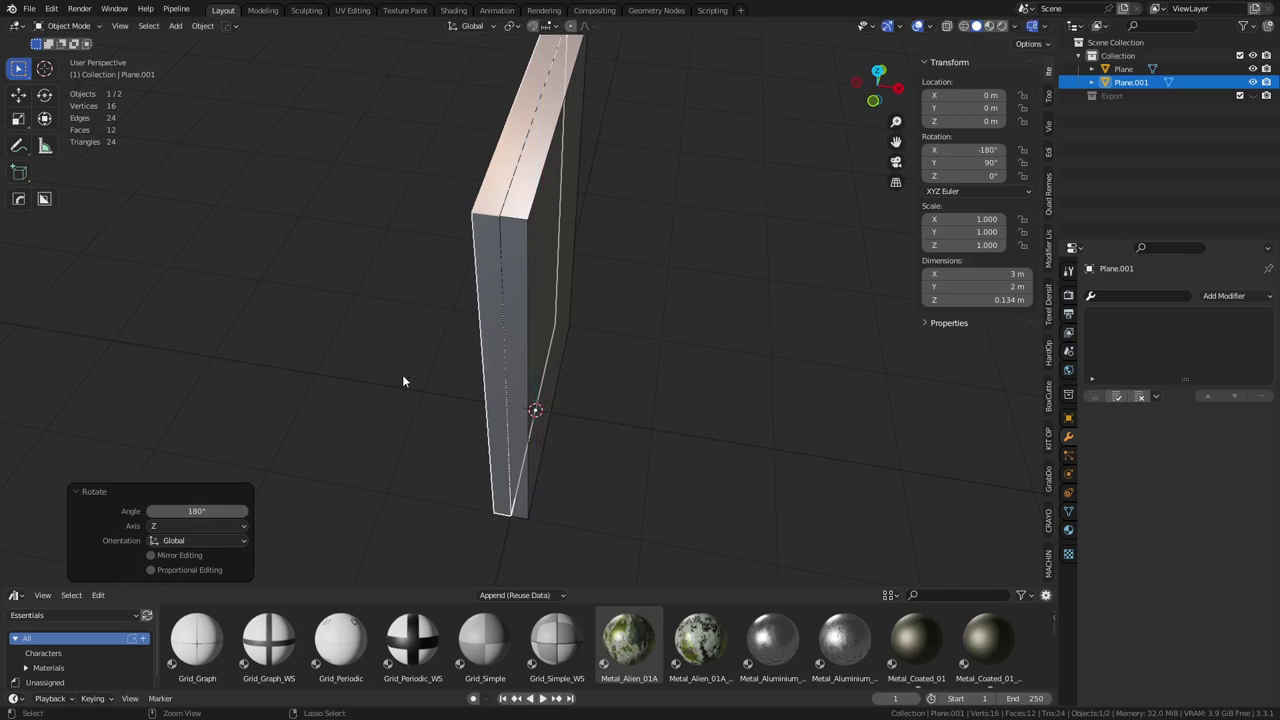
Select both adjoining panels and examine them together in Object Mode and Edit Mode
middle_drag(476, 257, 546, 326)
click(569, 315)
click(570, 314)
click(570, 314)
click(570, 314)
shift+click(570, 314)
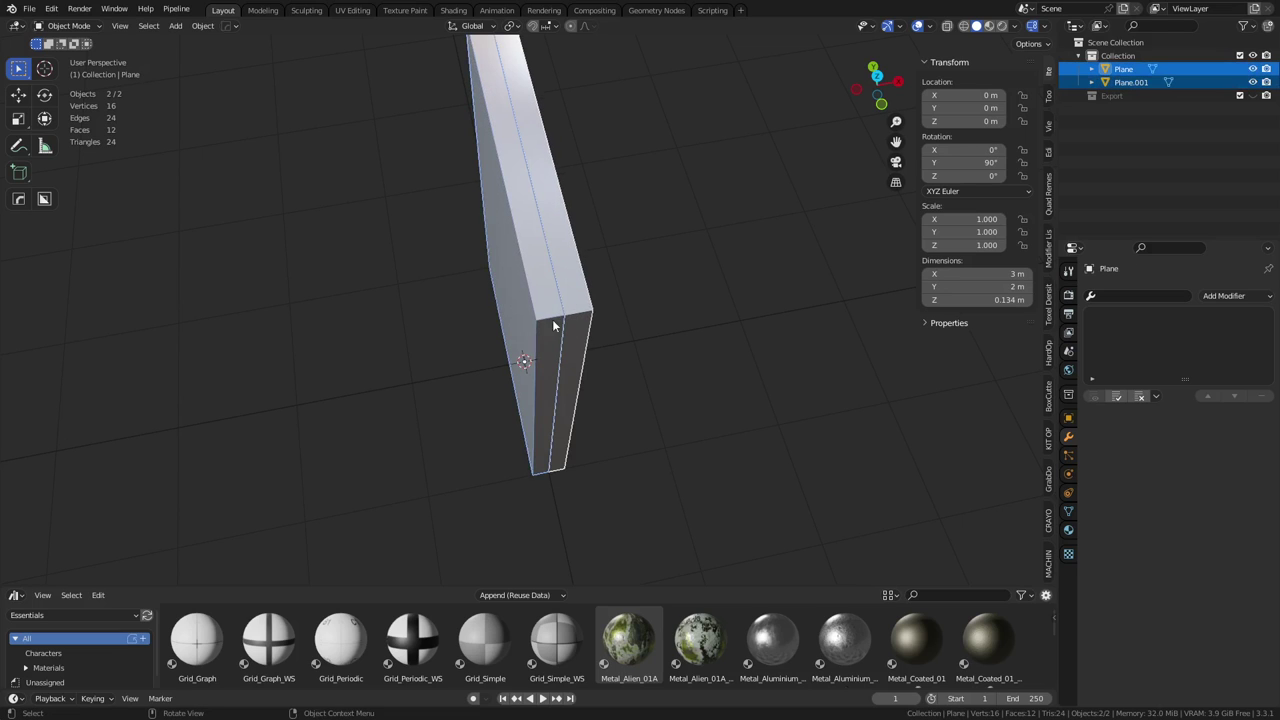
click(543, 315)
middle_drag(621, 381, 541, 343)
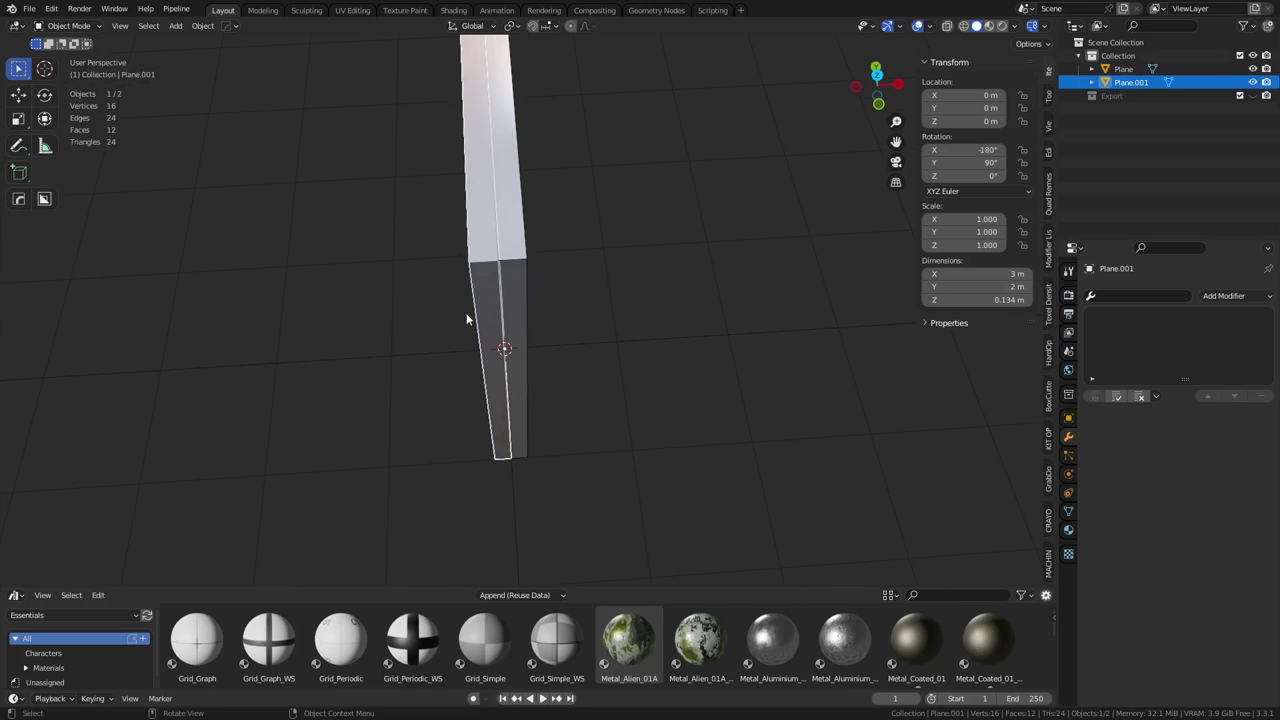
shift+click(502, 264)
key(Tab)
key(Tab)
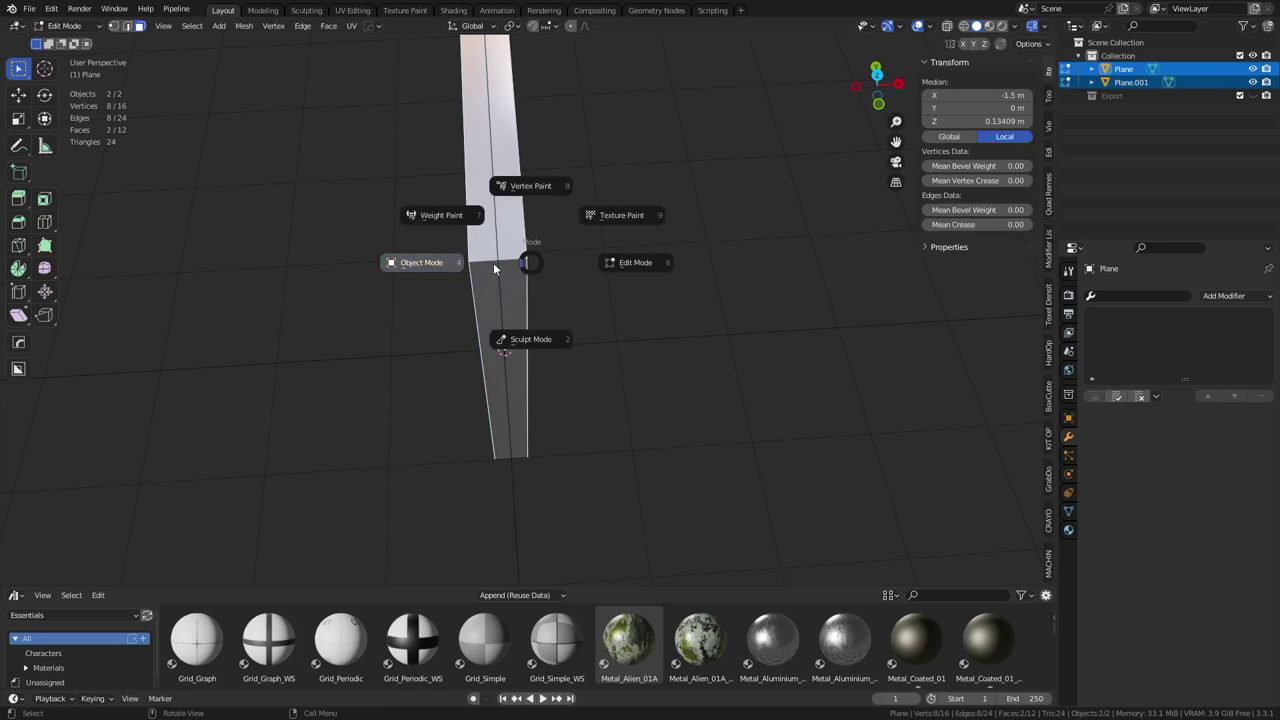
Return to Object Mode and delete the rotated duplicate panel
click(488, 267)
key(x)
key(x)
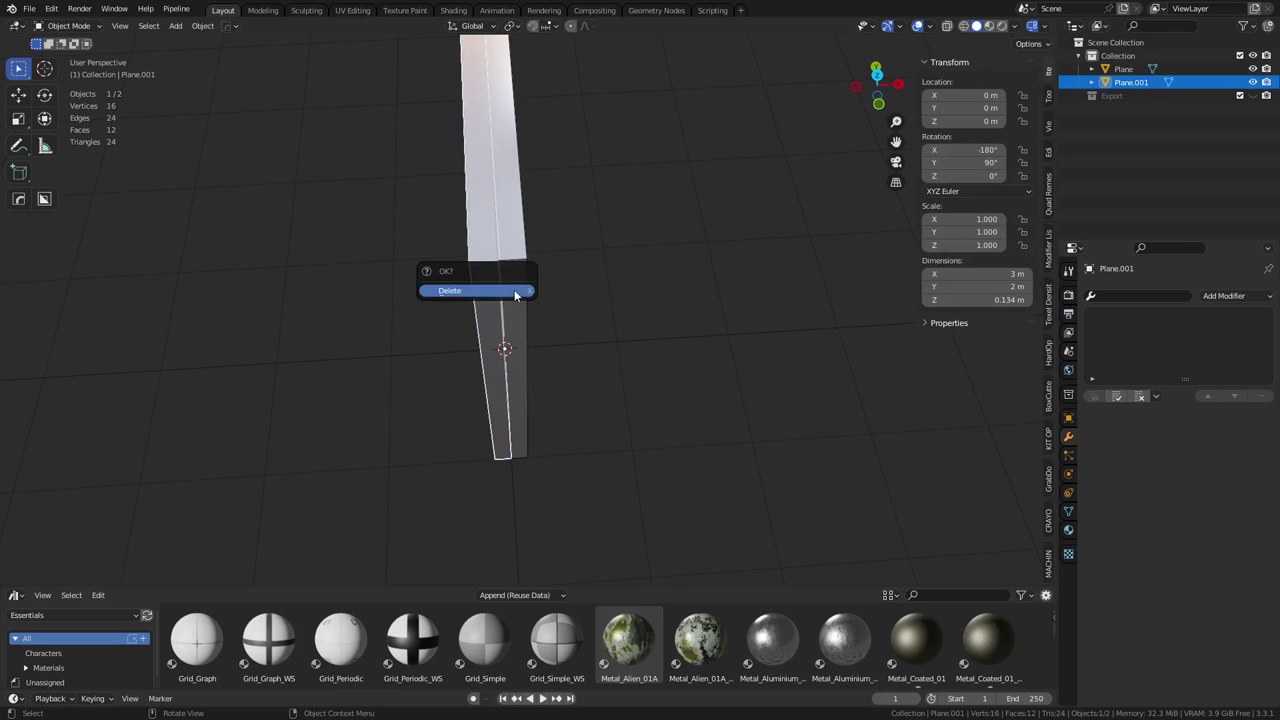
click(514, 289)
click(514, 289)
In Edit Mode, select the panel's large face that passes through the origin
key(Tab)
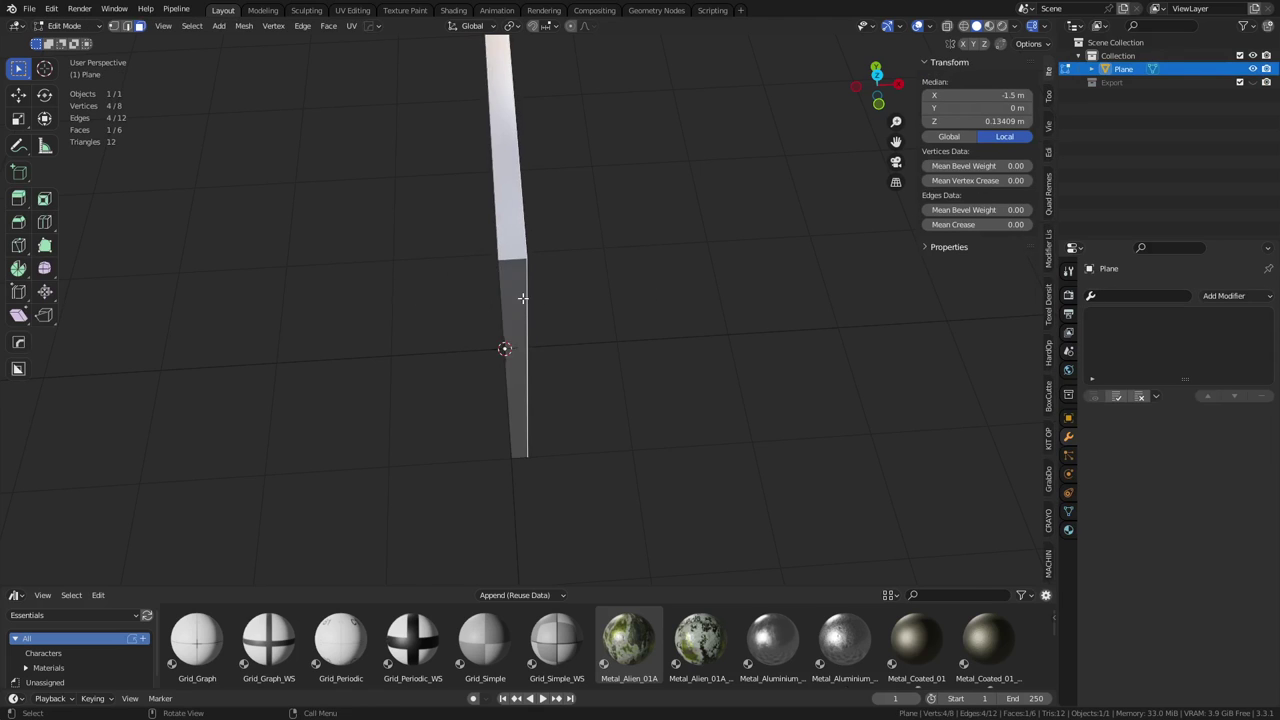
middle_drag(523, 297, 546, 298)
click(496, 282)
key(g)
key(y)
key(x)
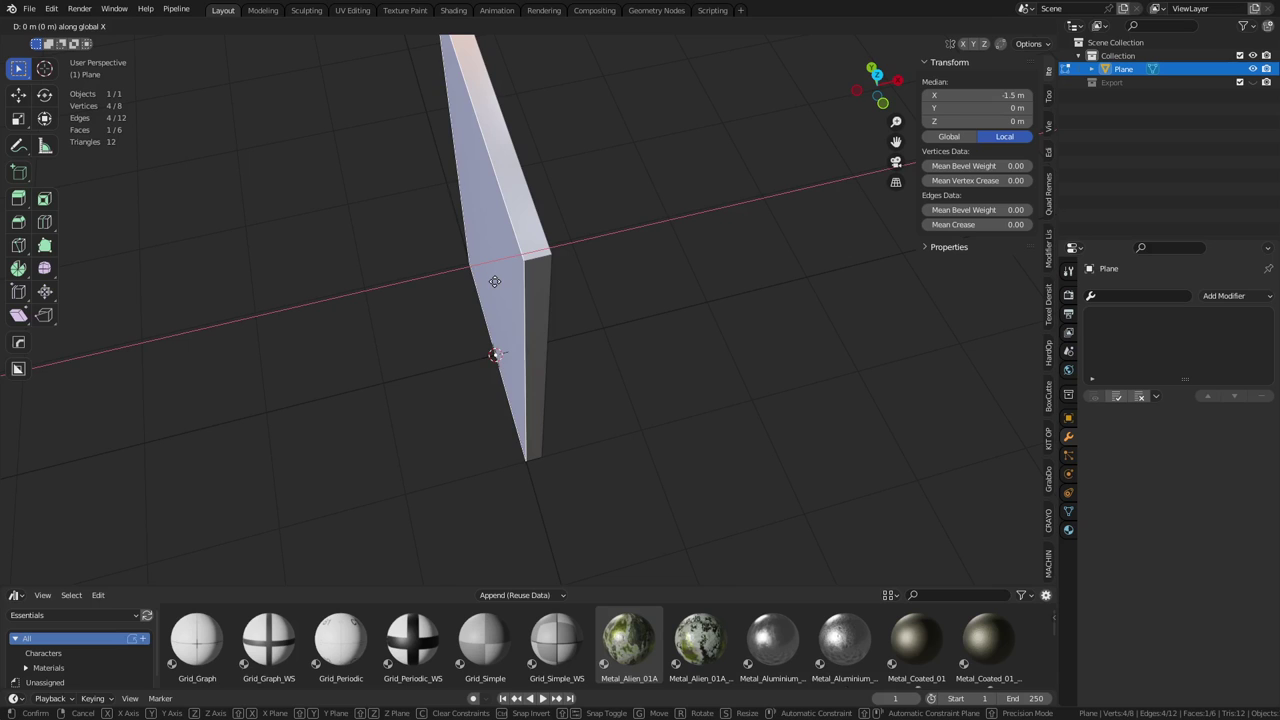
right_click(402, 291)
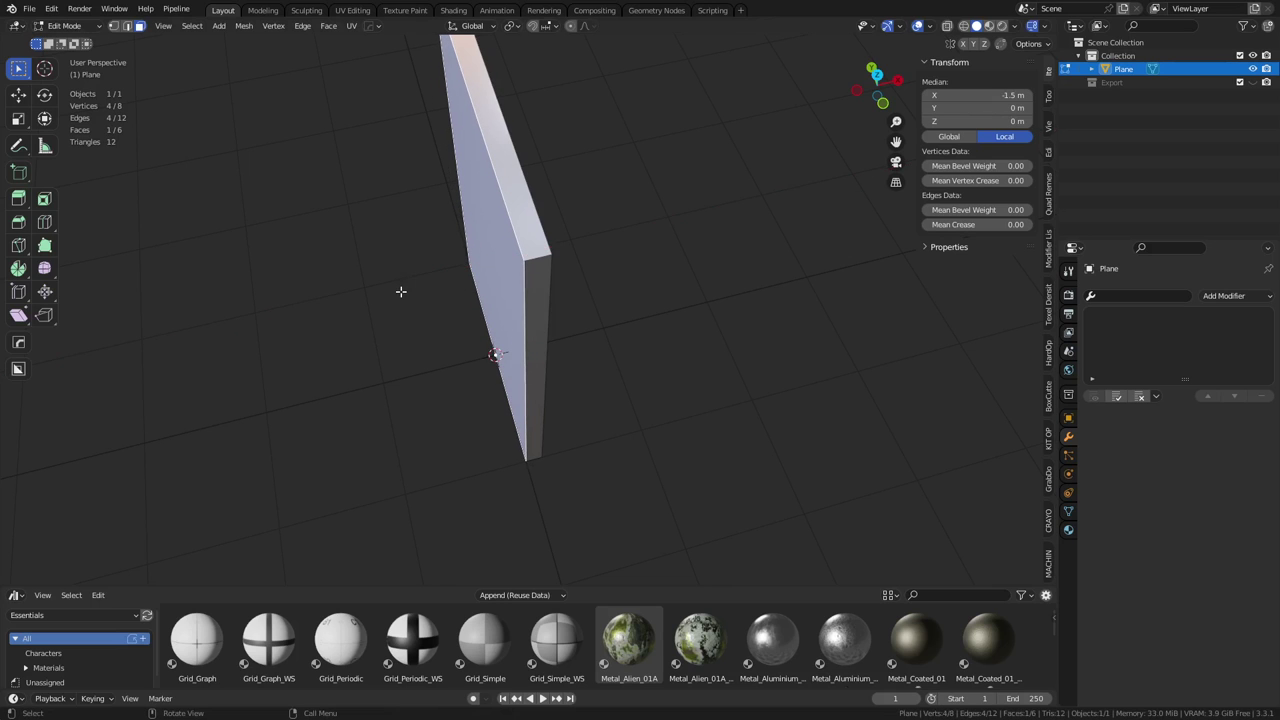
Move the selected large face -0.1 m along the global X axis
alt+middle_drag(494, 340, 471, 269)
shift+middle_drag(535, 360, 556, 243)
key(g)
key(x)
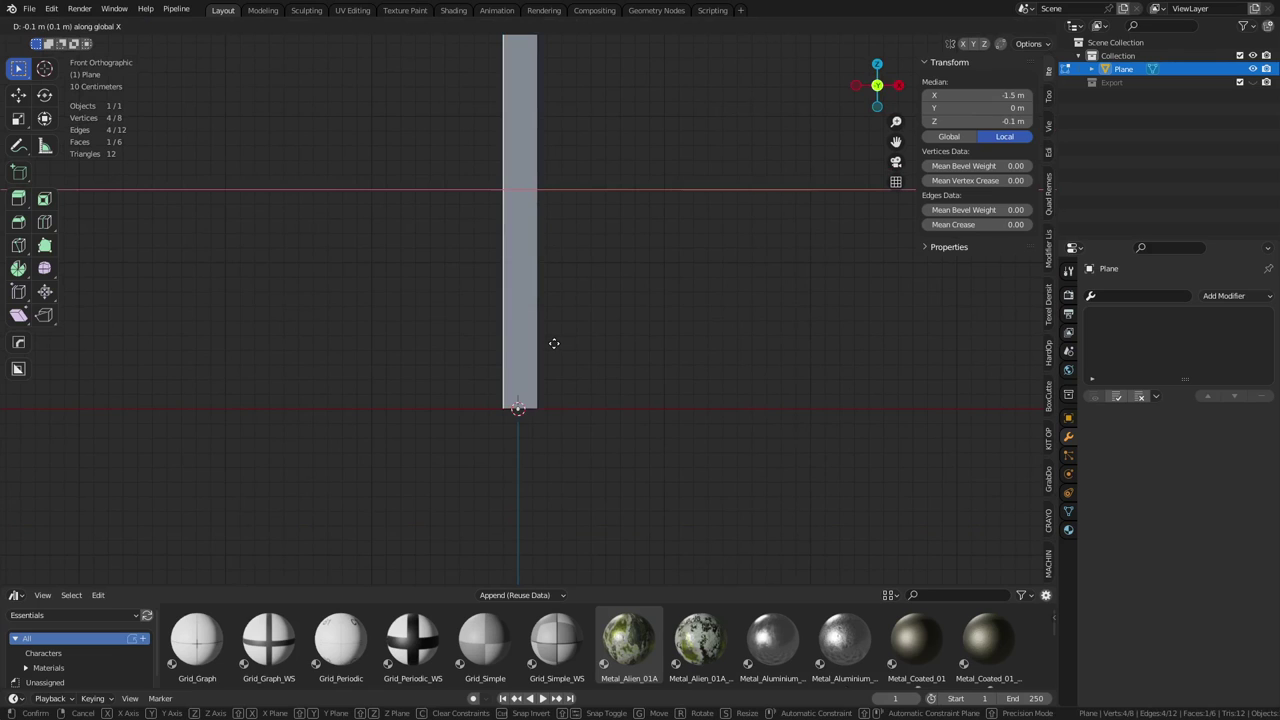
click(554, 343)
scroll(559, 289, down, 3)
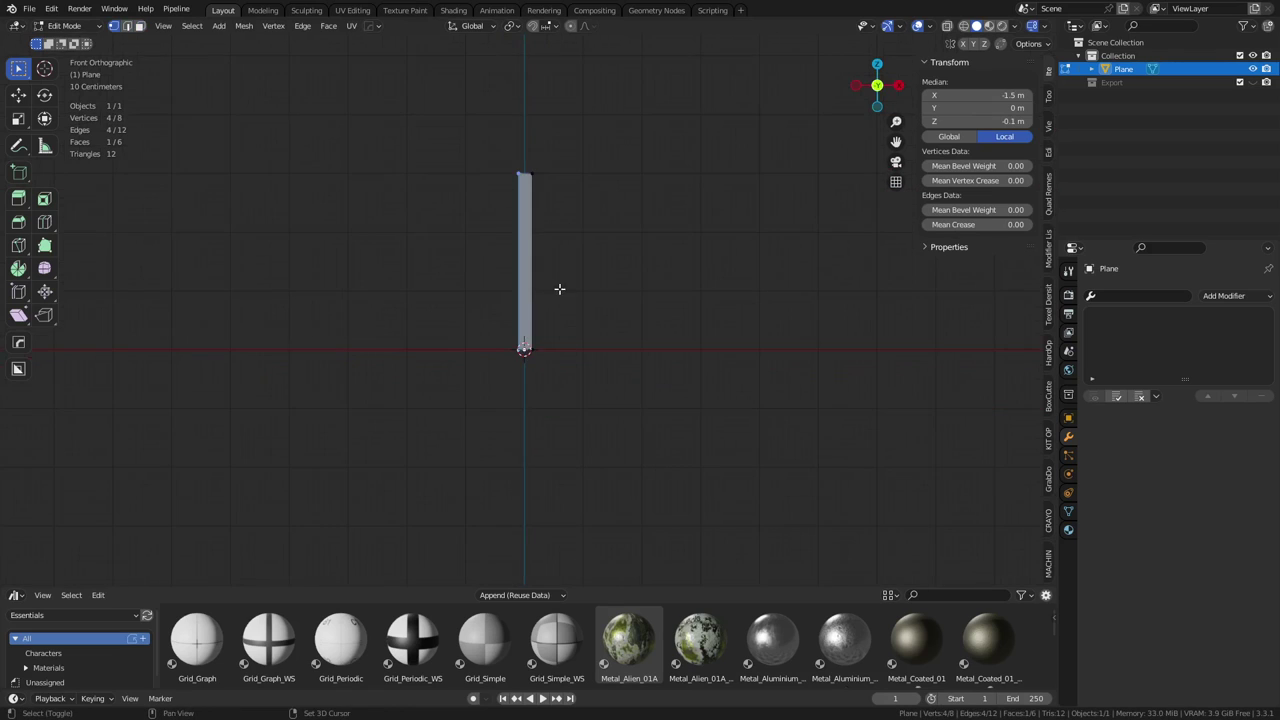
Try to move the panel's positive-X side along X in the front view, and undo that move
shift+middle_drag(559, 289, 567, 358)
scroll(569, 410, up, 1)
drag(567, 471, 531, 213)
scroll(630, 340, up, 1)
scroll(632, 412, up, 1)
shift+middle_drag(631, 434, 616, 328)
scroll(594, 334, up, 3)
key(g)
key(x)
click(594, 336)
key(ctrl+z)
Enable X-ray, select all vertices on the panel's negative-X side, and adjust their position along X in the front view
key(alt+z)
scroll(616, 327, down, 3)
shift+middle_drag(449, 434, 449, 491)
drag(449, 491, 494, 130)
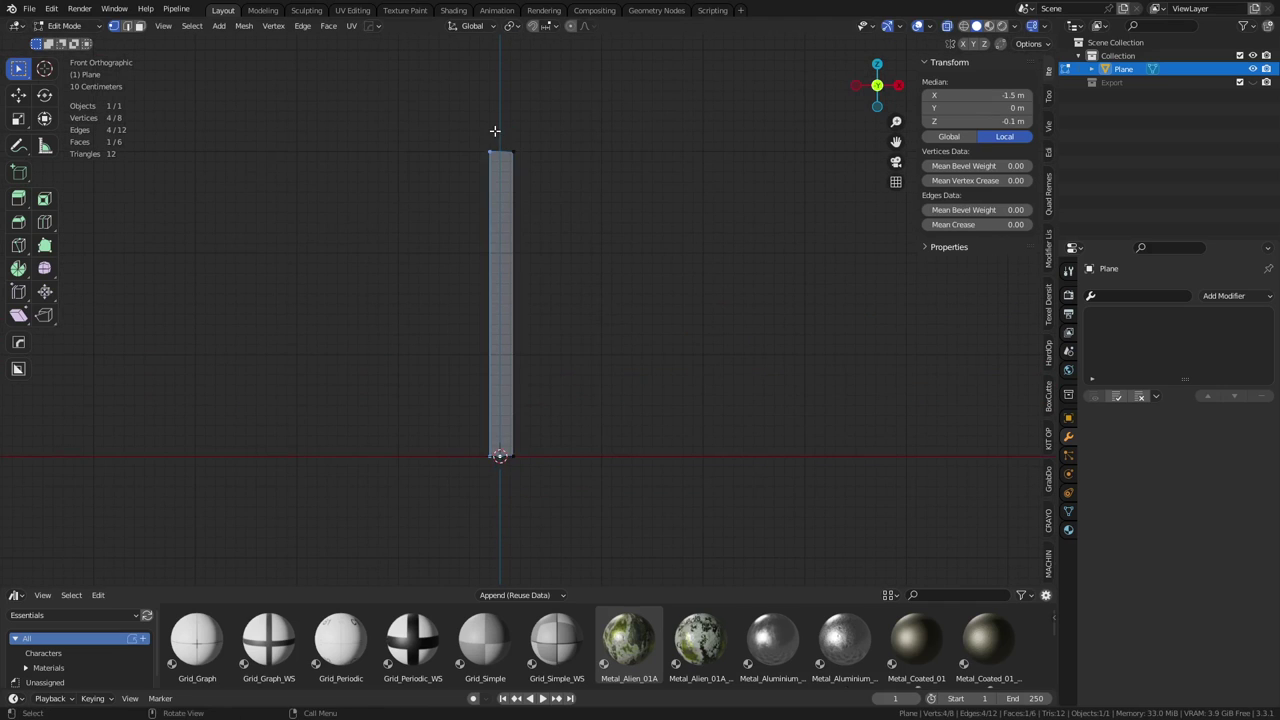
key(g)
key(x)
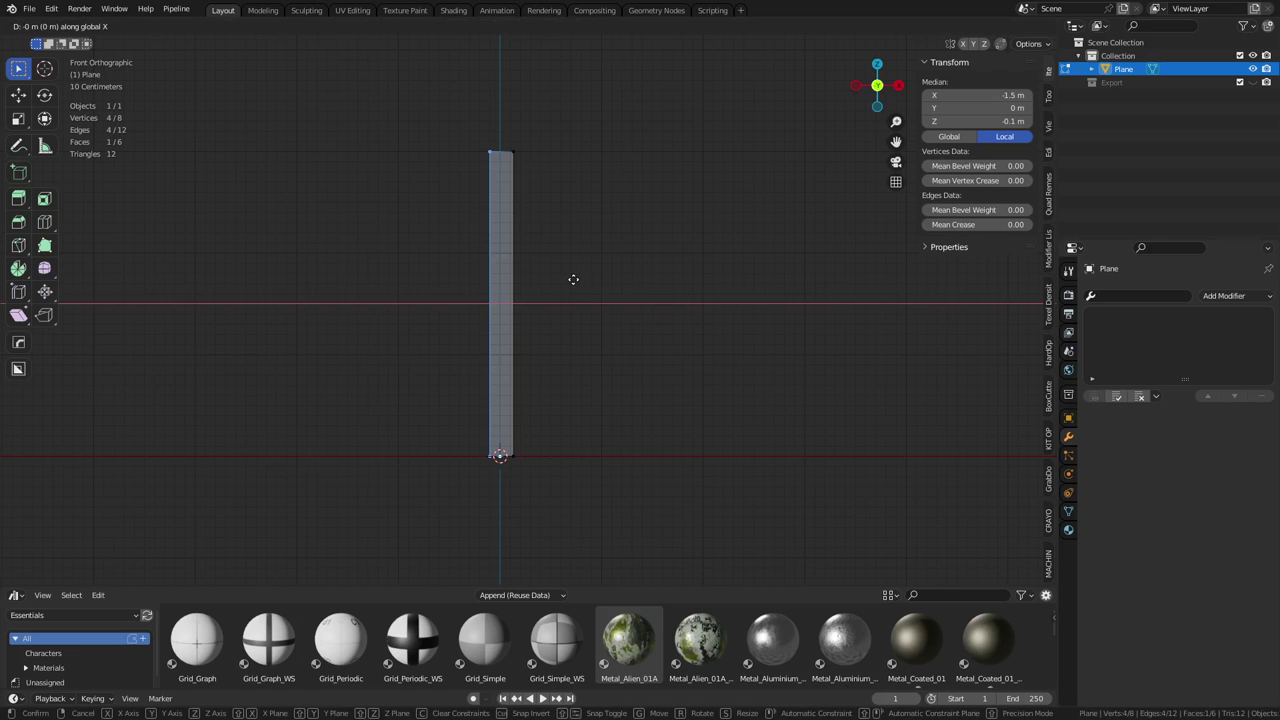
click(573, 279)
Select the panel's positive-X side vertices, move them about -0.034 m along X with snapping, and return to Object Mode
drag(551, 487, 506, 126)
key(alt+a)
click(613, 134)
key(g)
key(x)
ctrl+click(627, 204)
key(ctrl+Tab)
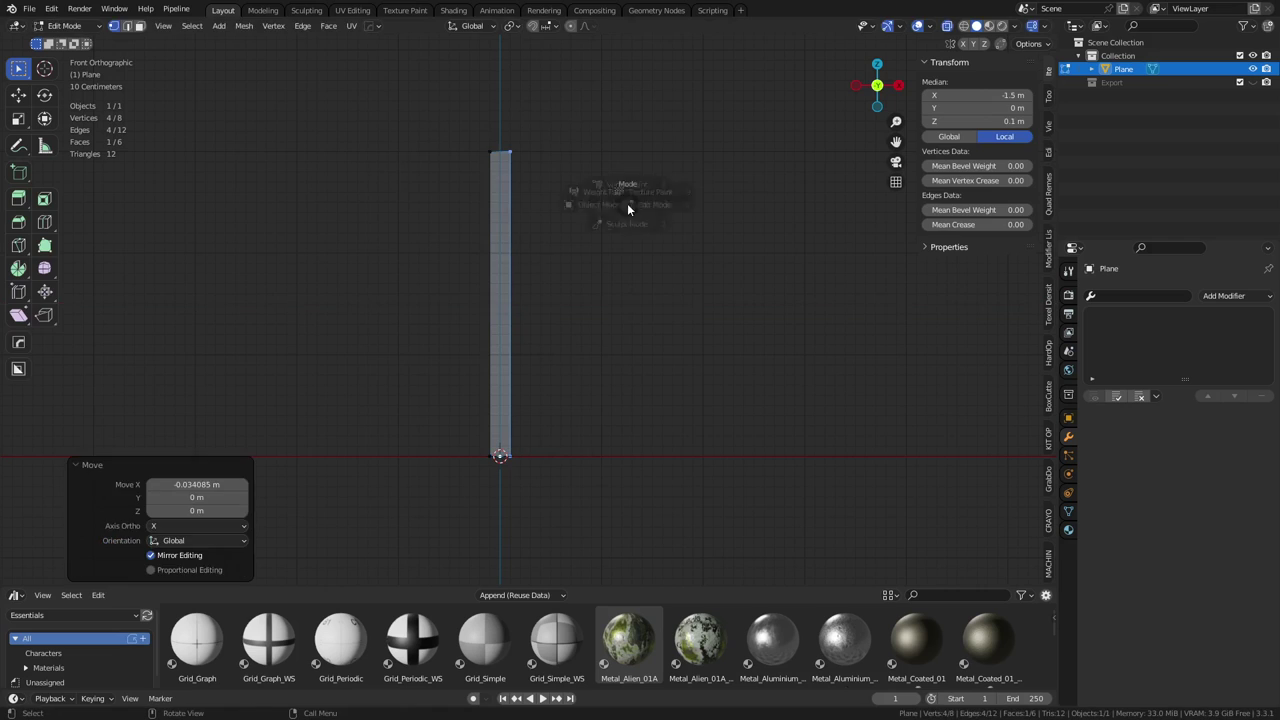
click(581, 204)
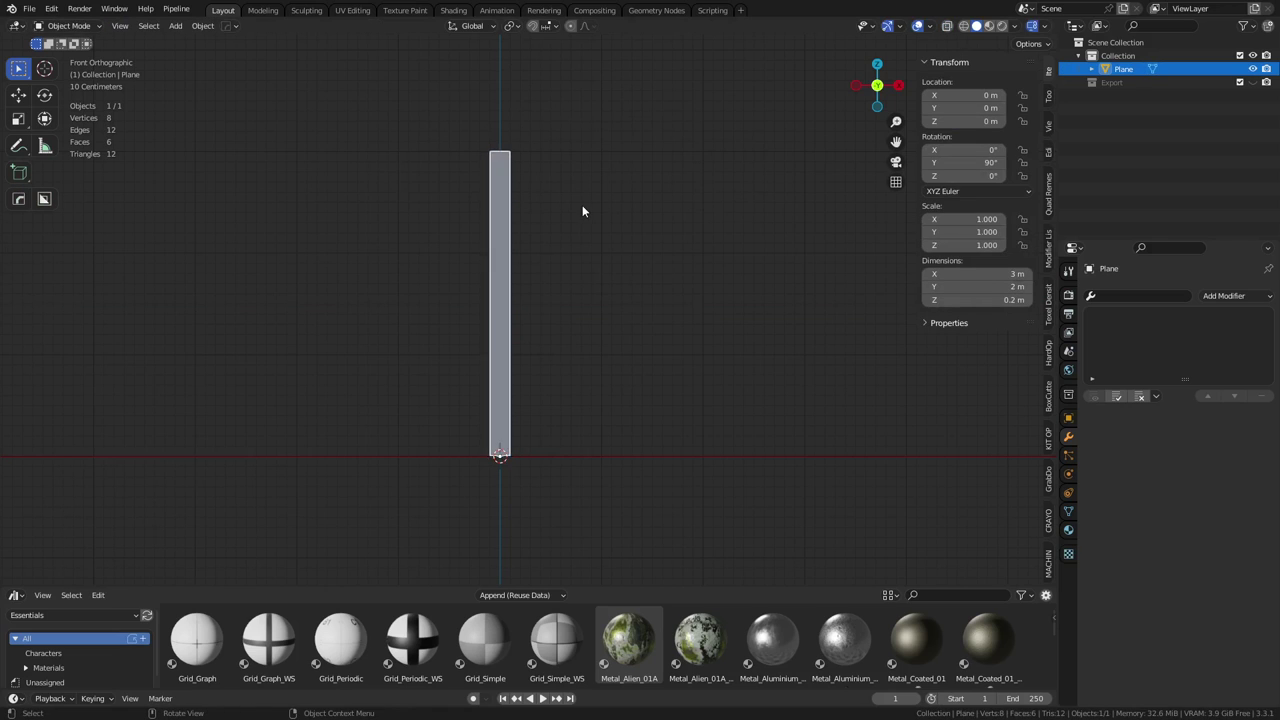
In Edit Mode, add one centred loop cut that splits the panel's thickness in half
middle_drag(574, 177, 492, 234)
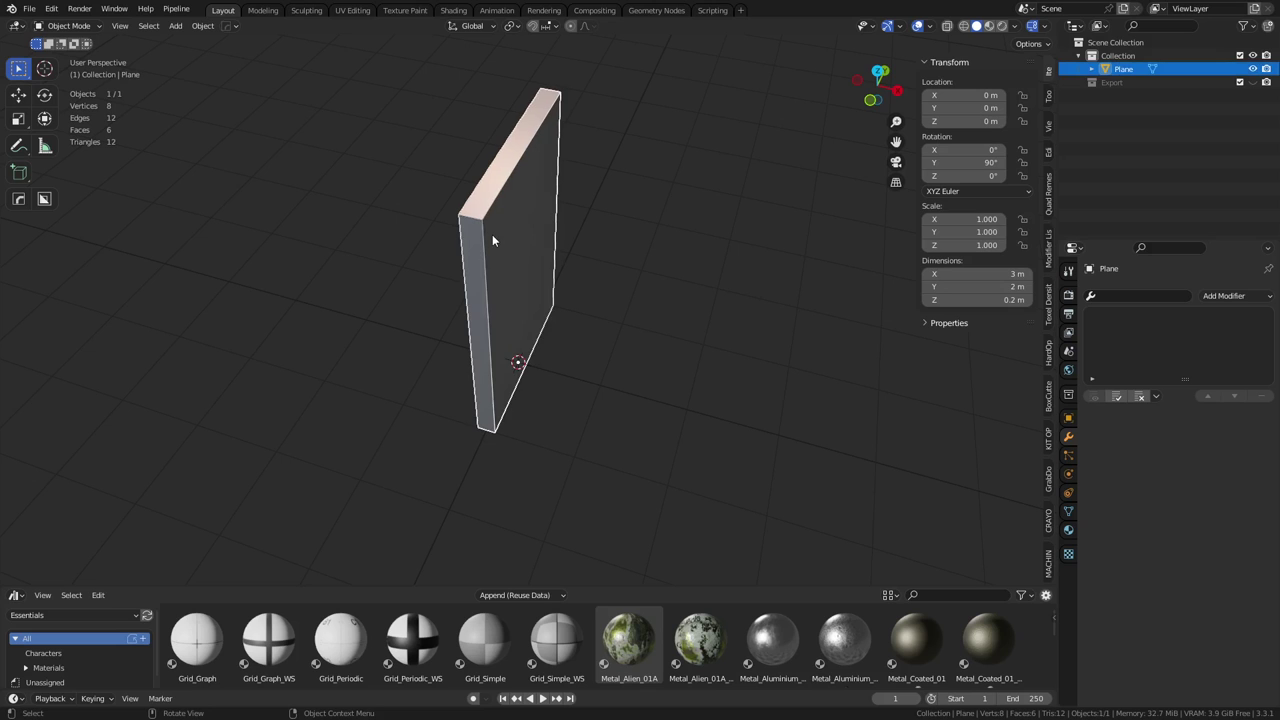
middle_drag(506, 278, 513, 318)
key(ctrl+Tab)
click(471, 301)
key(ctrl+r)
click(433, 287)
right_click(433, 287)
Select the panel's large negative-X face in face select mode
key(3)
middle_drag(433, 287, 502, 286)
click(500, 285)
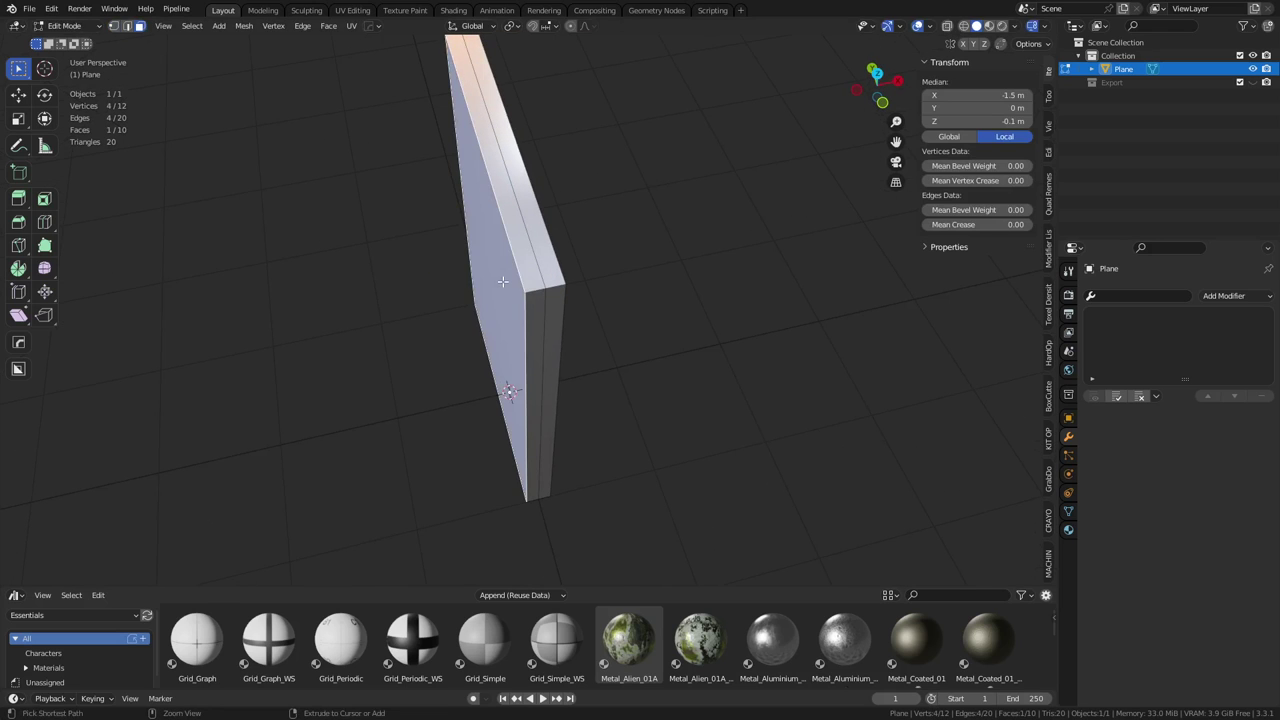
key(ctrl+KP_Add)
key(x)
click(496, 320)
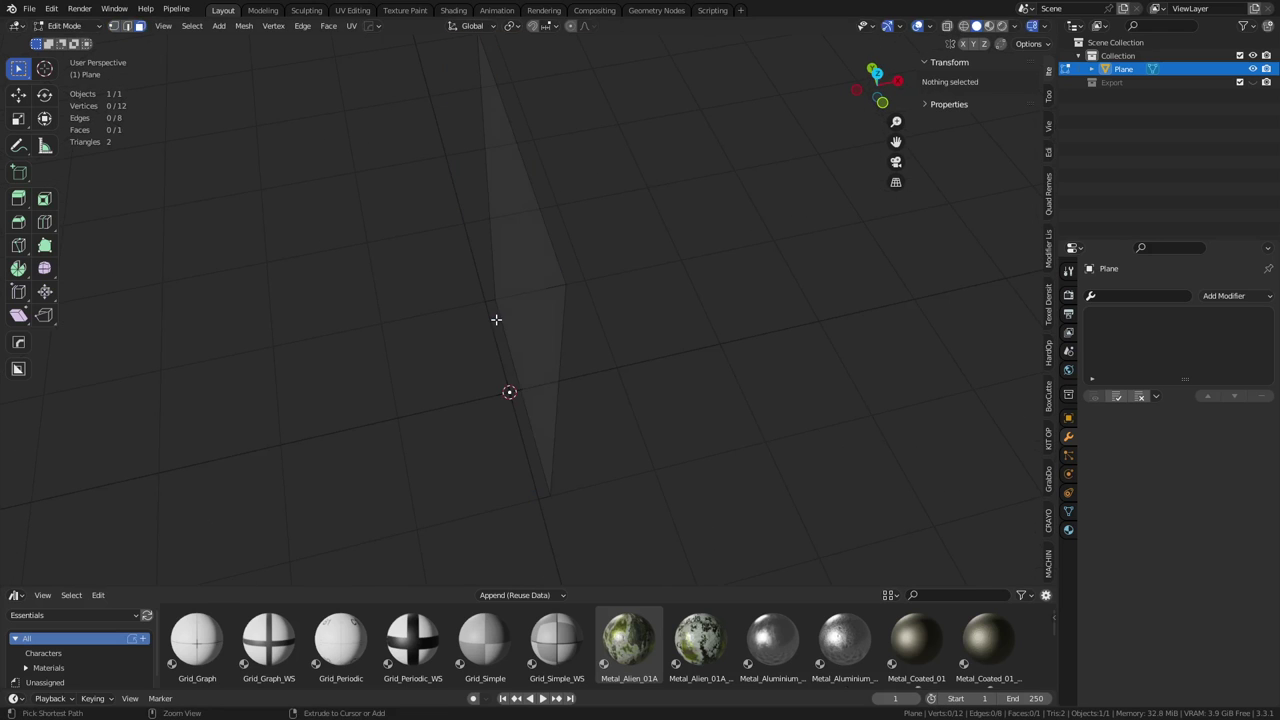
key(ctrl+z)
Expand the selection to the adjoining rim faces up to the loop cut, and delete the selected faces
key(ctrl+KP_Add)
key(x)
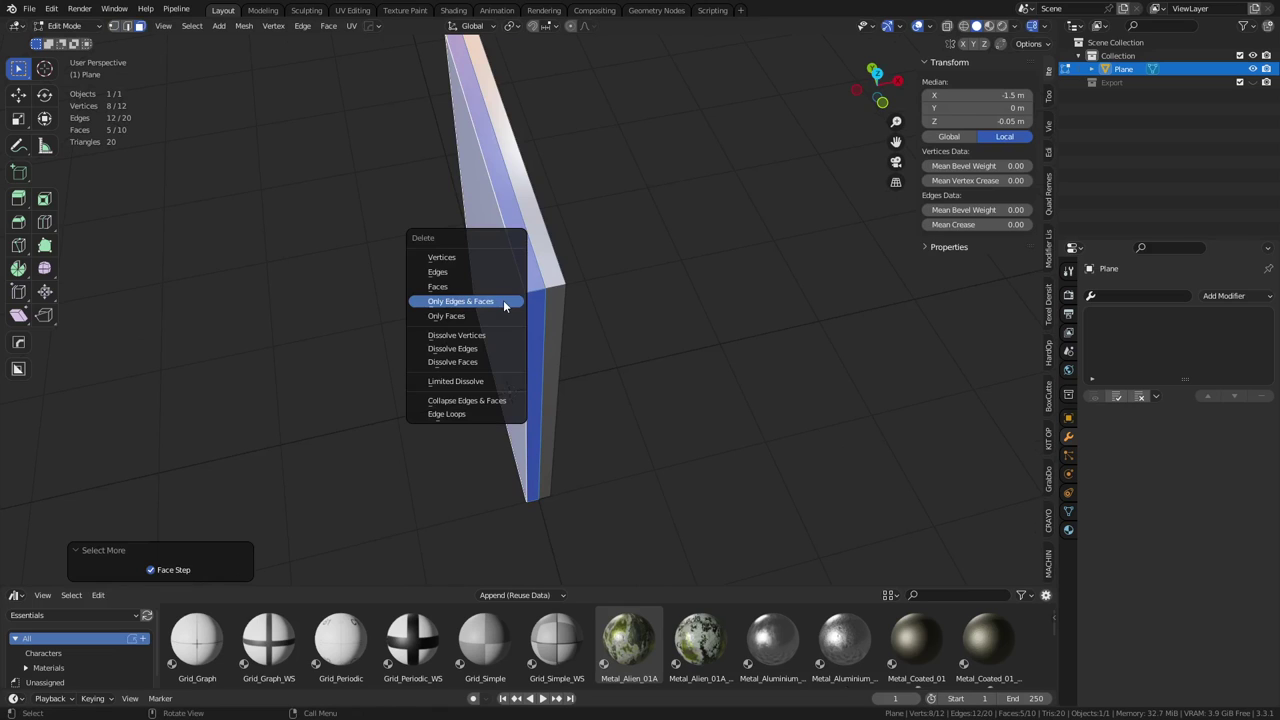
click(475, 286)
Delete the loop of four remaining rim faces, inspect the single leftover face from above, and undo the deletion
alt+click(551, 286)
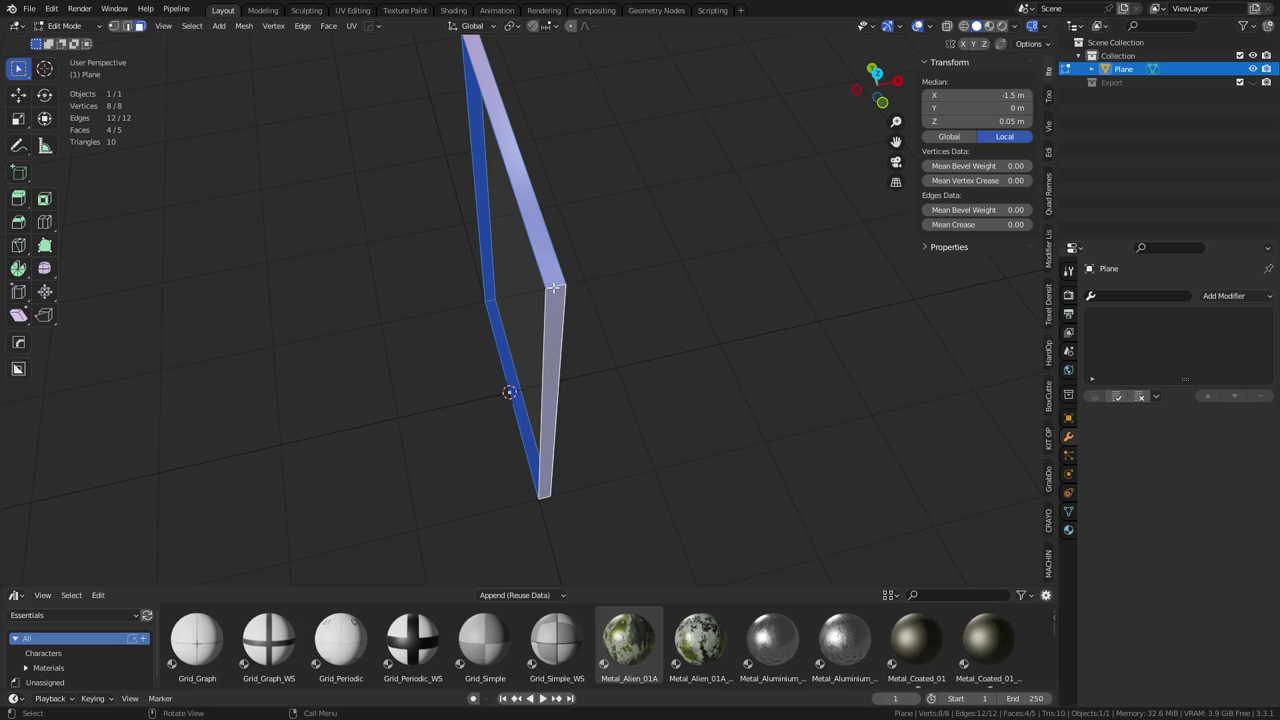
middle_drag(554, 287, 474, 274)
key(x)
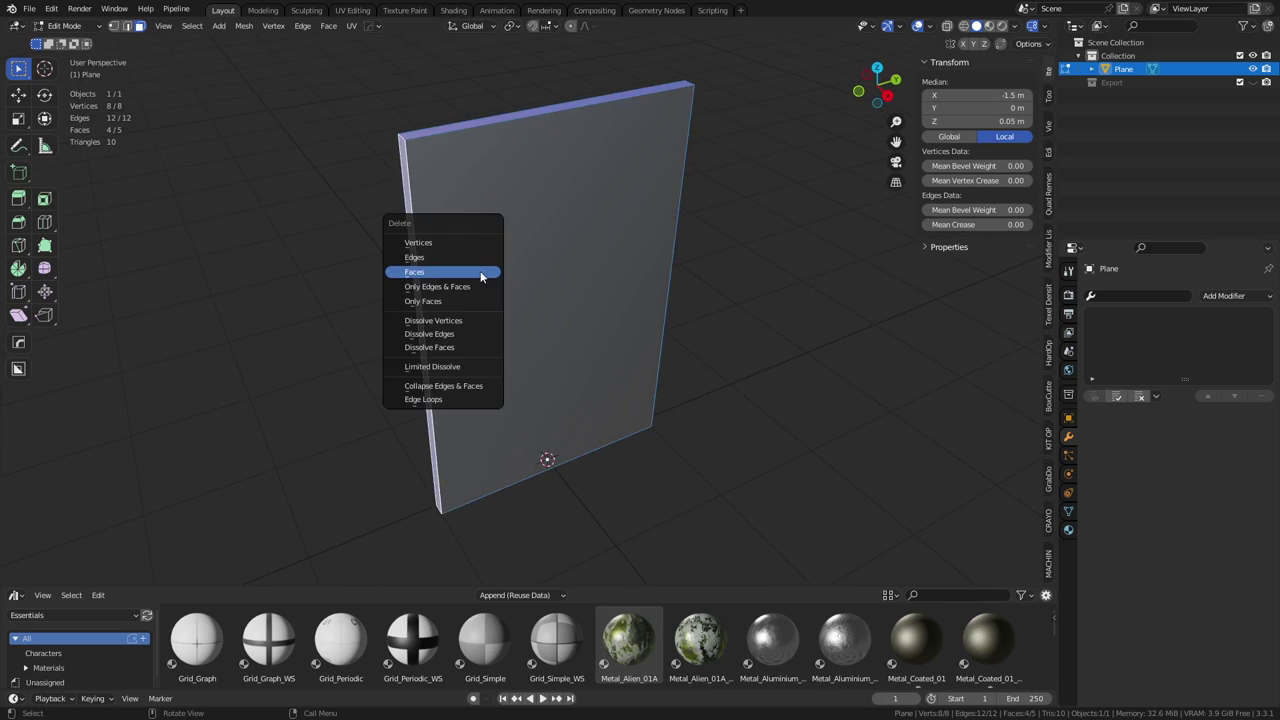
click(483, 276)
middle_drag(539, 352, 525, 431)
key(a)
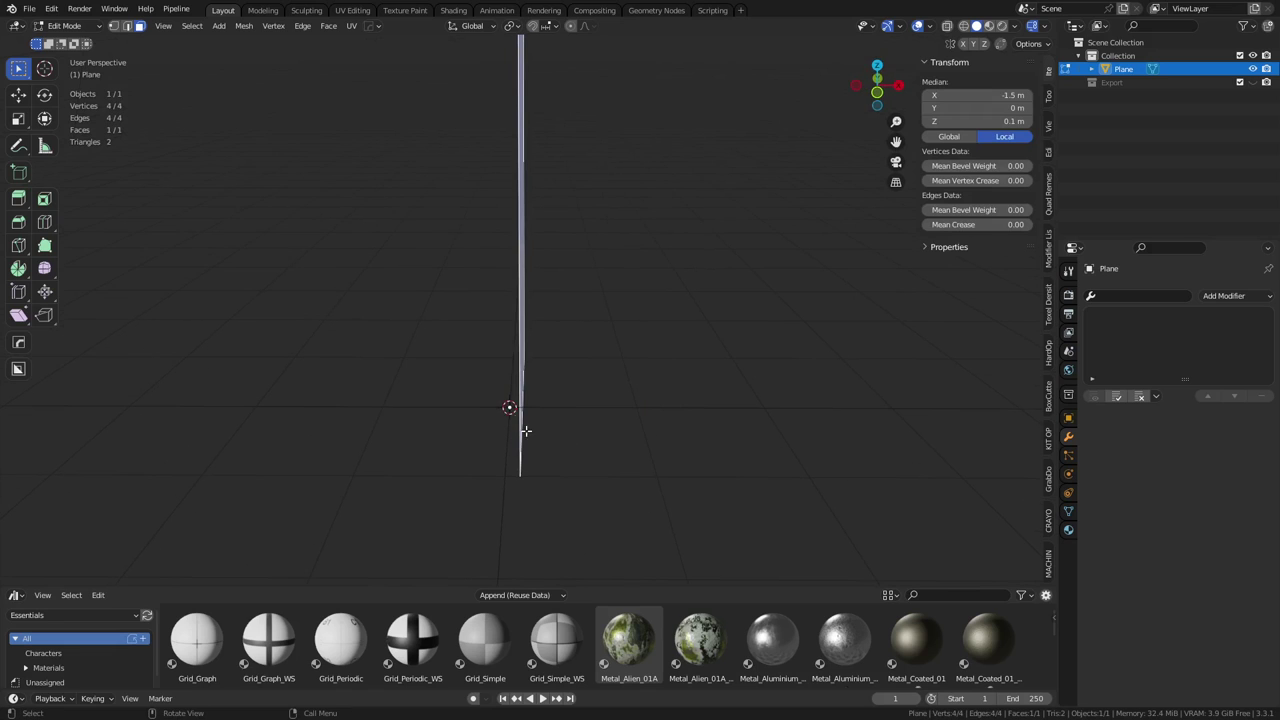
middle_drag(540, 351, 534, 391)
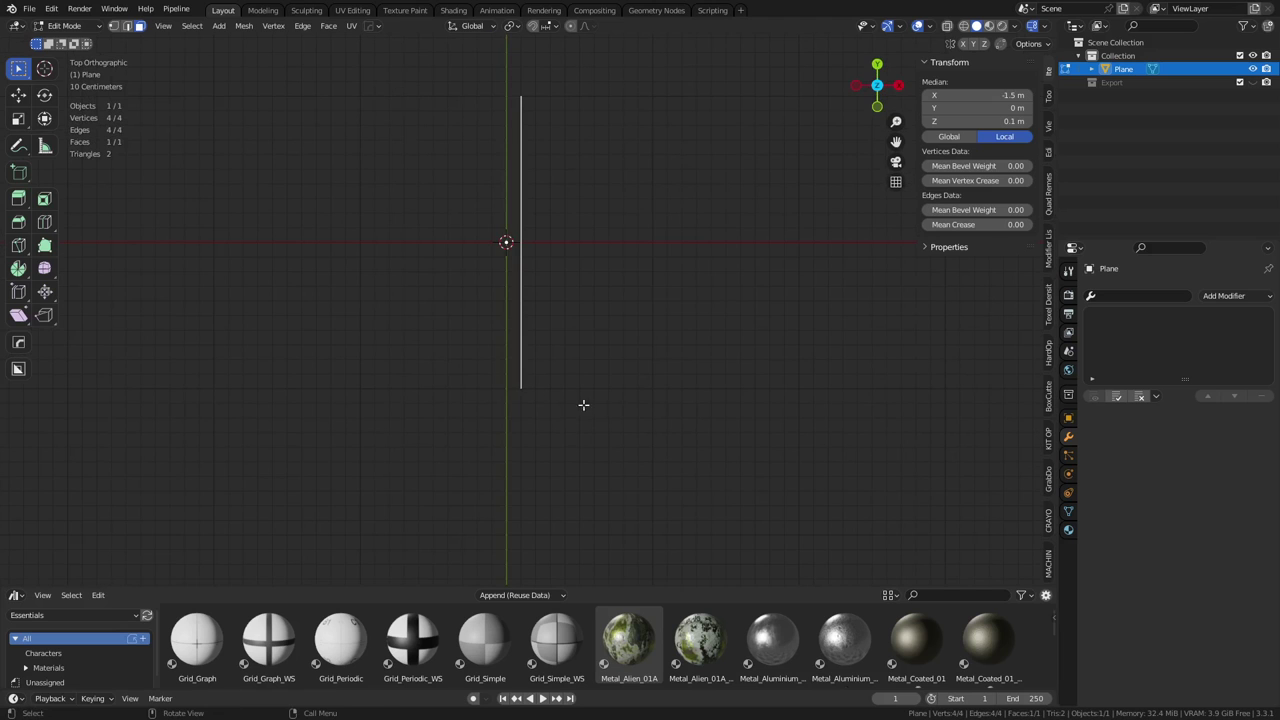
key(ctrl+z)
key(ctrl+z)
Select the remaining half's large positive-X face and move it about 0.568 m along global X
click(598, 412)
middle_drag(606, 423, 570, 394)
click(515, 262)
key(g)
key(x)
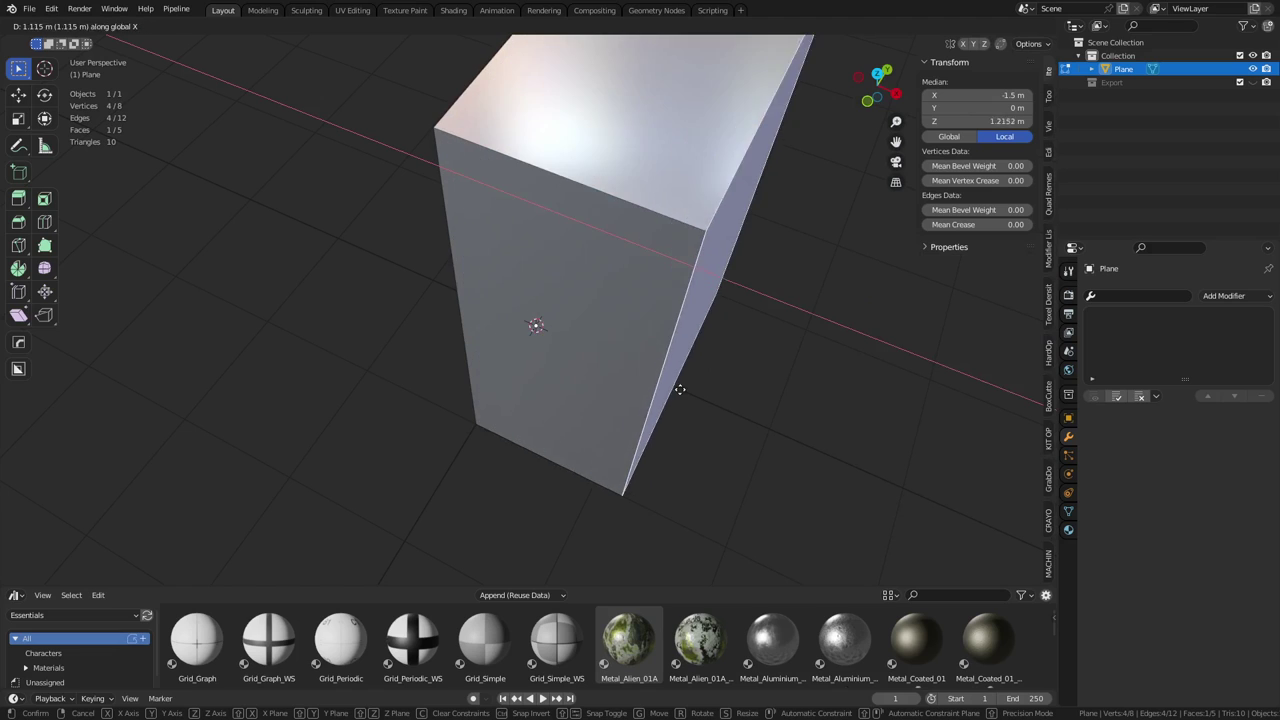
click(583, 368)
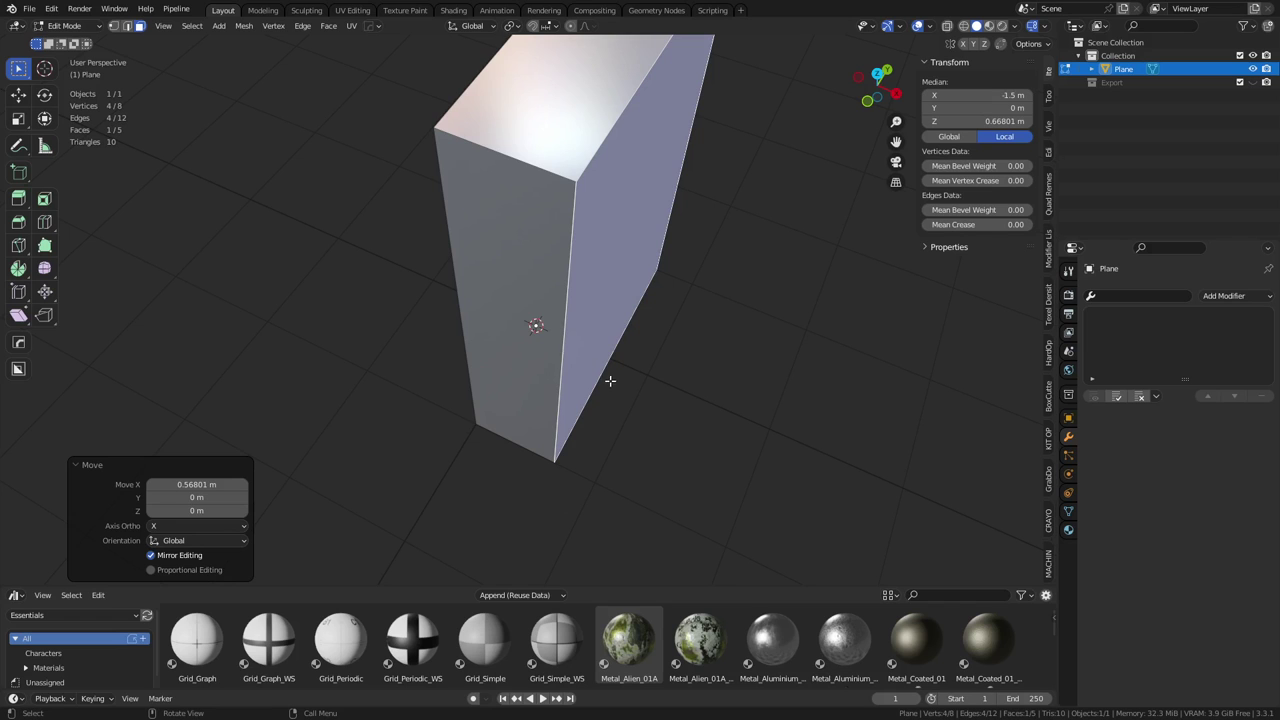
Return to Object Mode, duplicate the half panel in place, and rotate the copy 180° around global Z
key(ctrl+Tab)
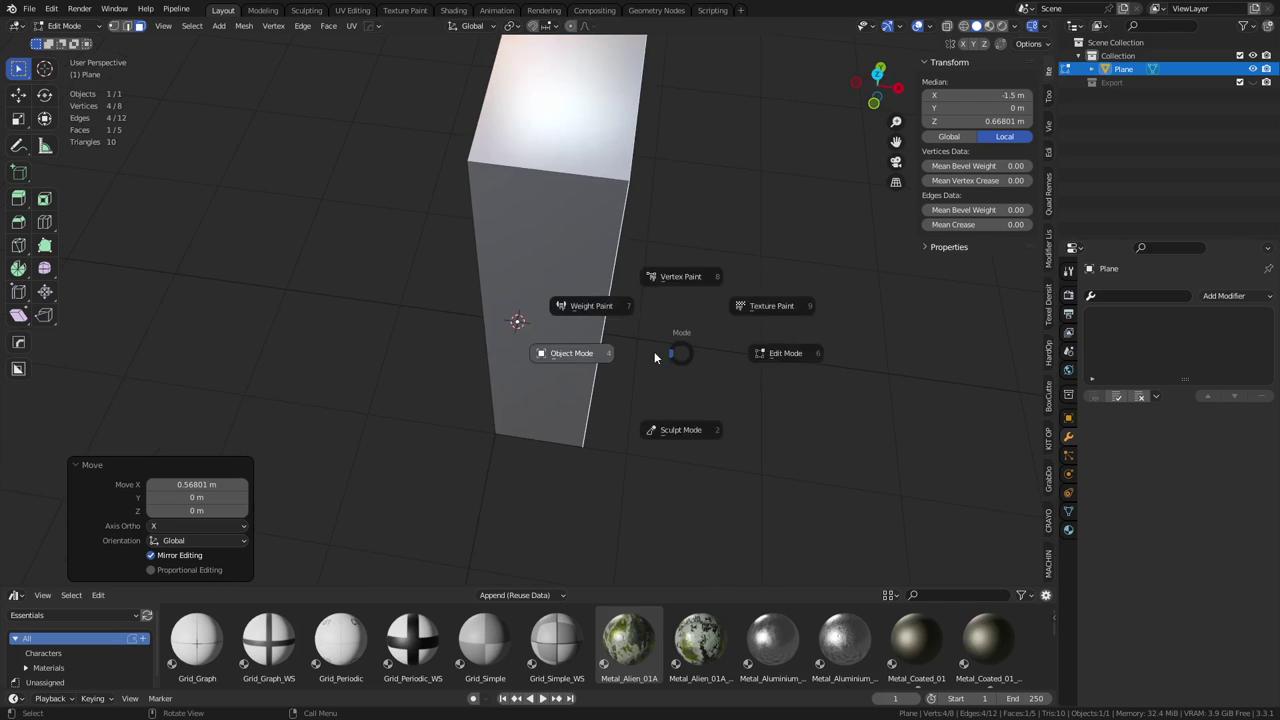
click(640, 350)
key(shift+d)
right_click(669, 372)
key(r)
key(z)
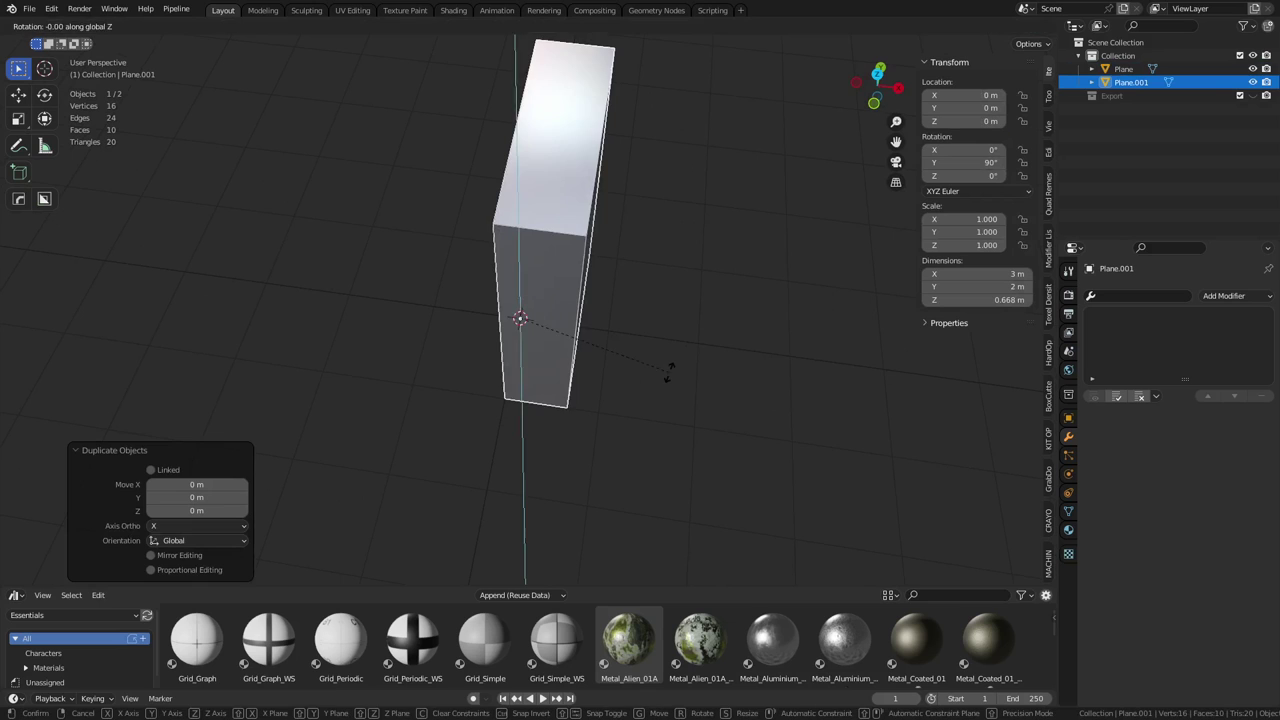
ctrl+click(362, 256)
Select each half in turn and test-move it without keeping the move, to examine them as separate objects
click(527, 262)
key(g)
right_click(562, 246)
click(449, 222)
shift+middle_drag(477, 275, 517, 277)
middle_drag(472, 303, 500, 303)
click(644, 245)
key(g)
right_click(695, 258)
In Edit Mode on the rotated copy, move its outer large face about 0.468 m along global X to thin it
click(511, 273)
key(ctrl+Tab)
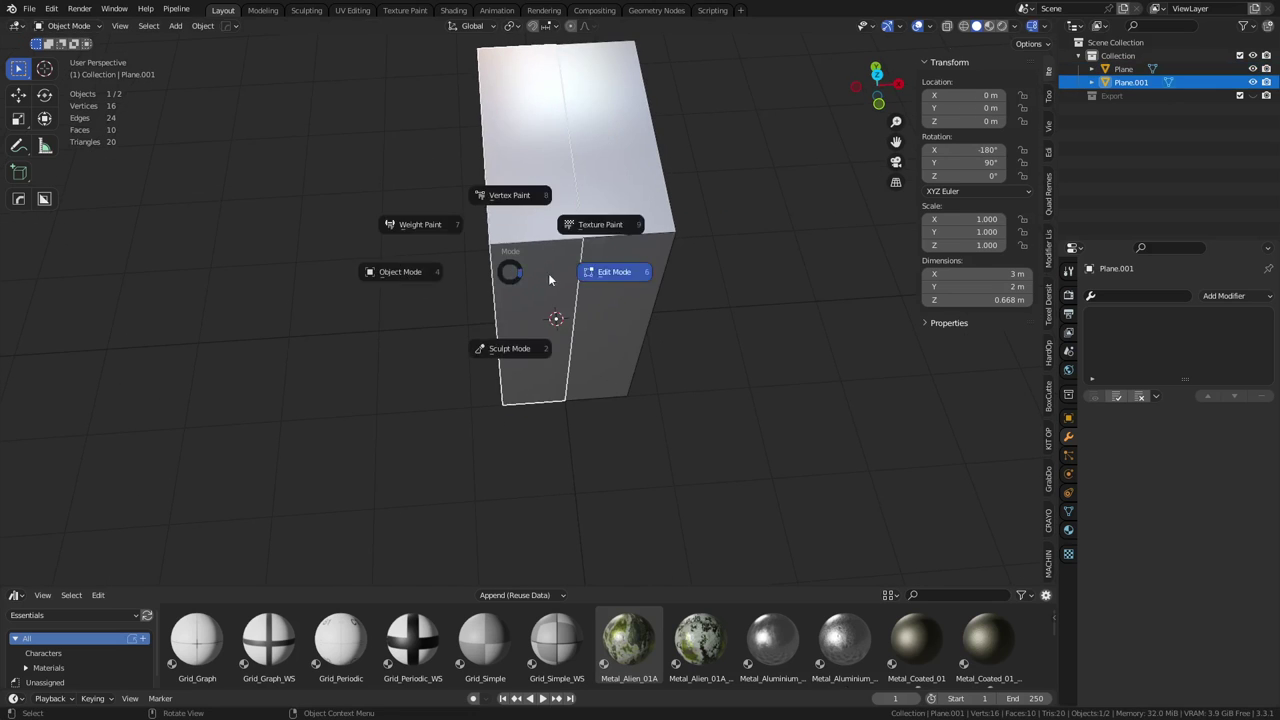
click(578, 278)
key(g)
key(y)
key(x)
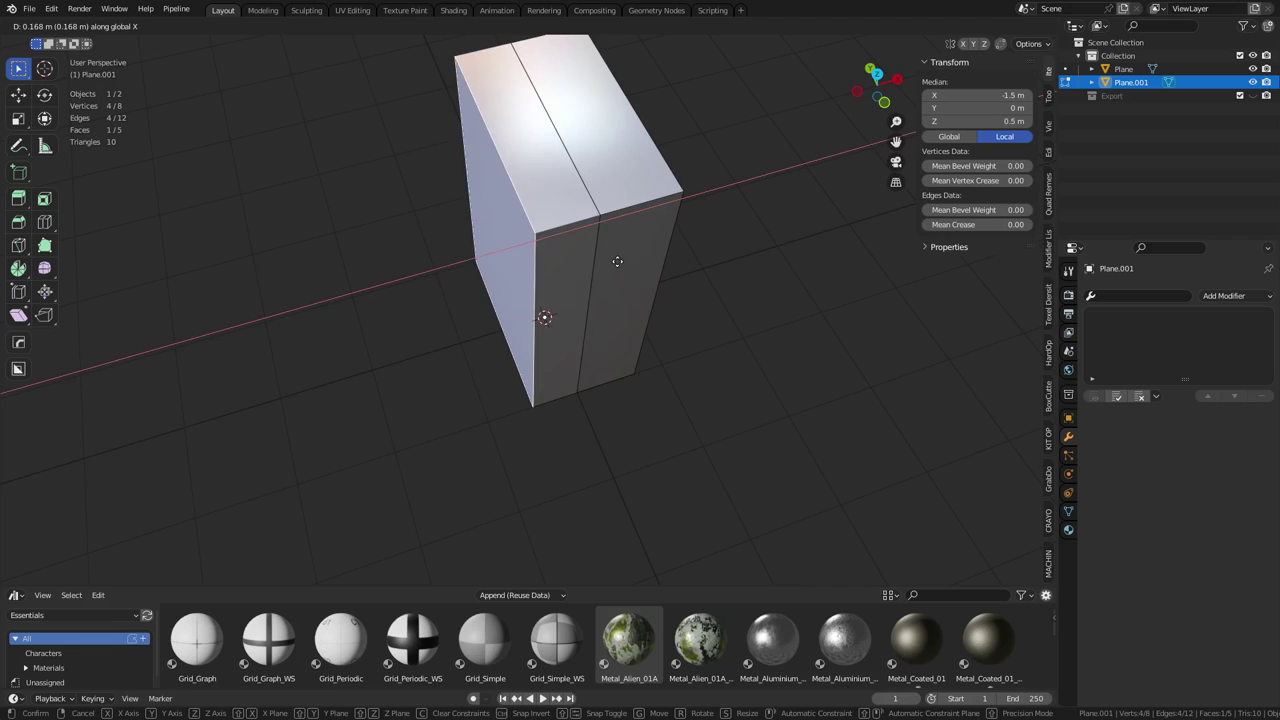
click(882, 254)
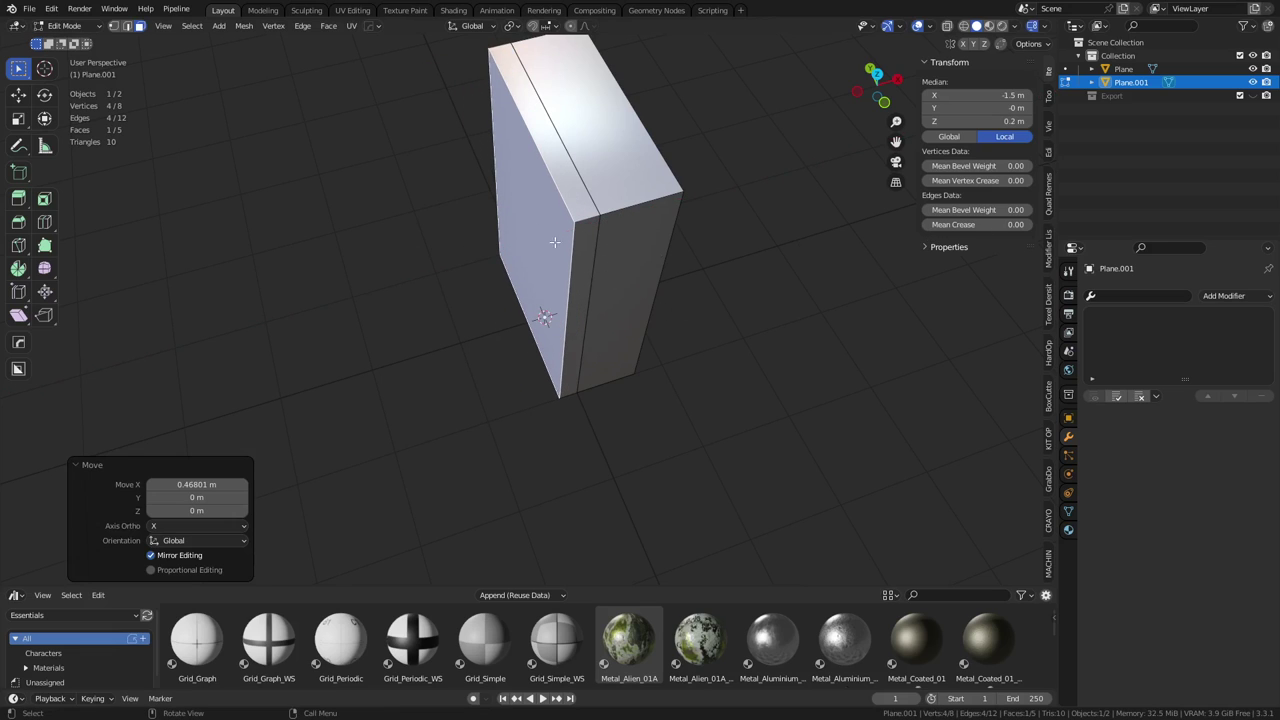
Return to Object Mode, select both halves, and join them into one object
key(Tab)
key(g)
right_click(568, 271)
shift+click(677, 204)
shift+click(573, 241)
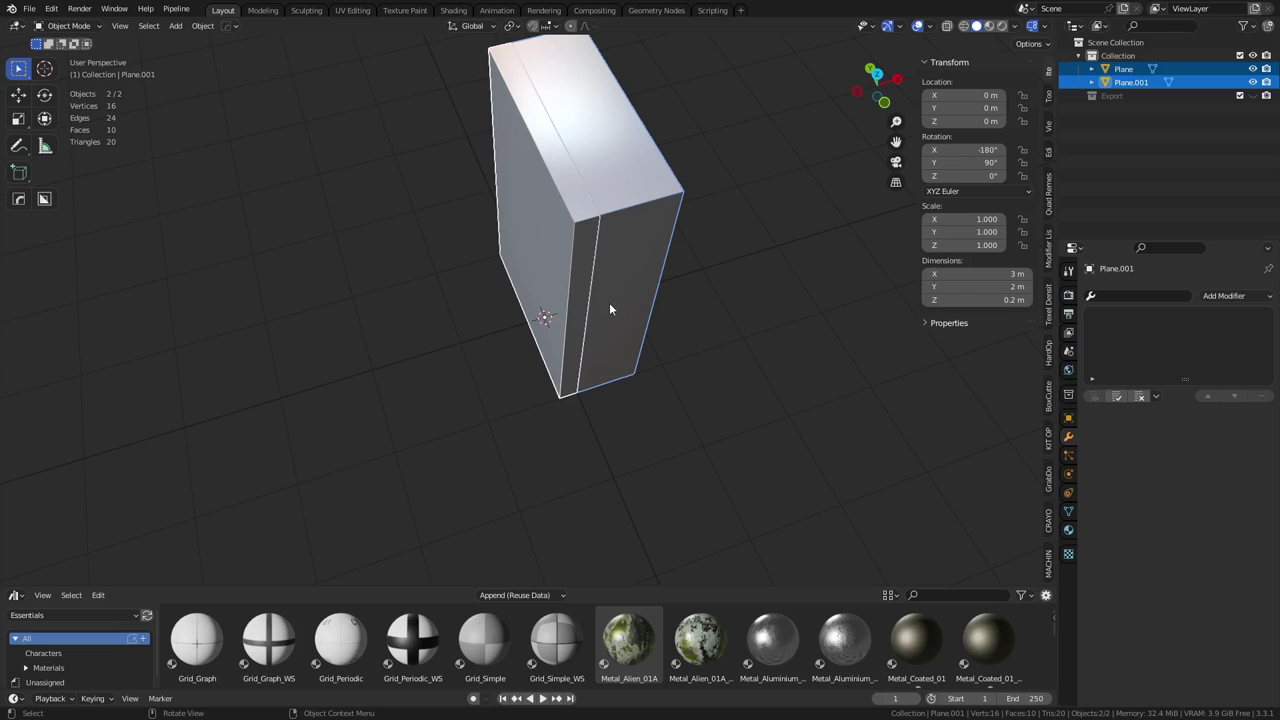
key(KP_7)
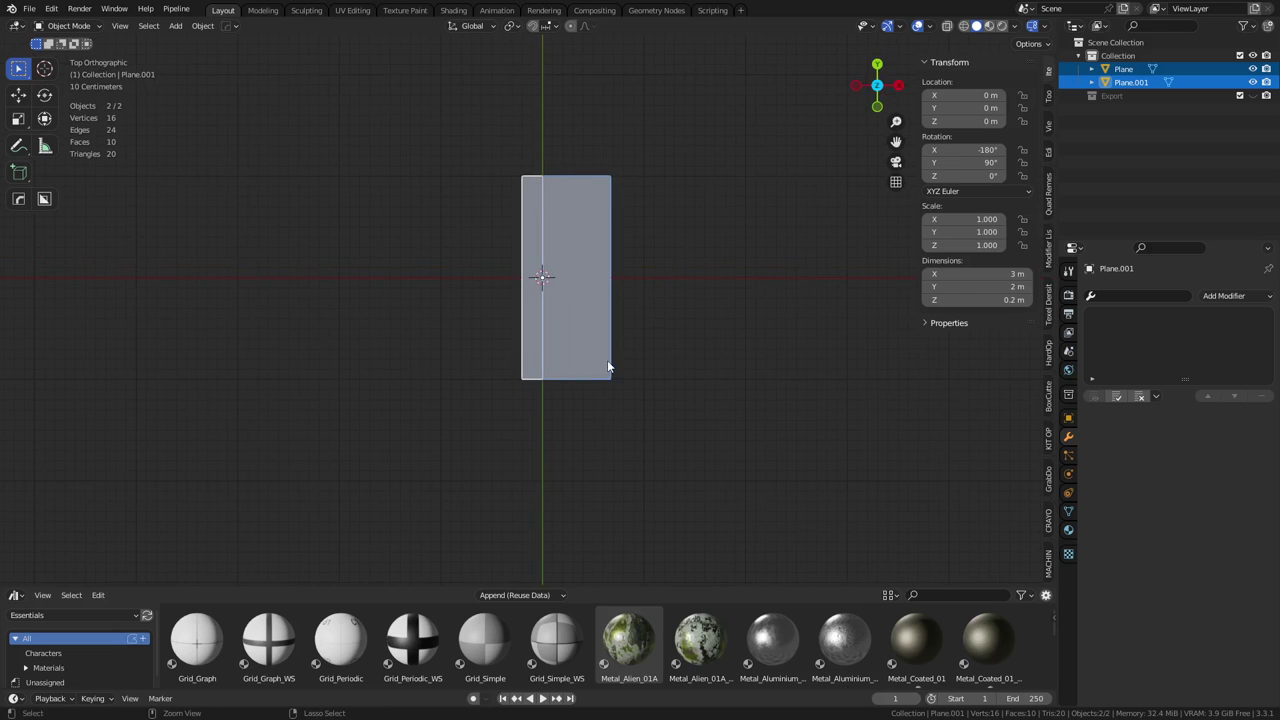
key(ctrl+j)
shift+middle_drag(584, 319, 584, 330)
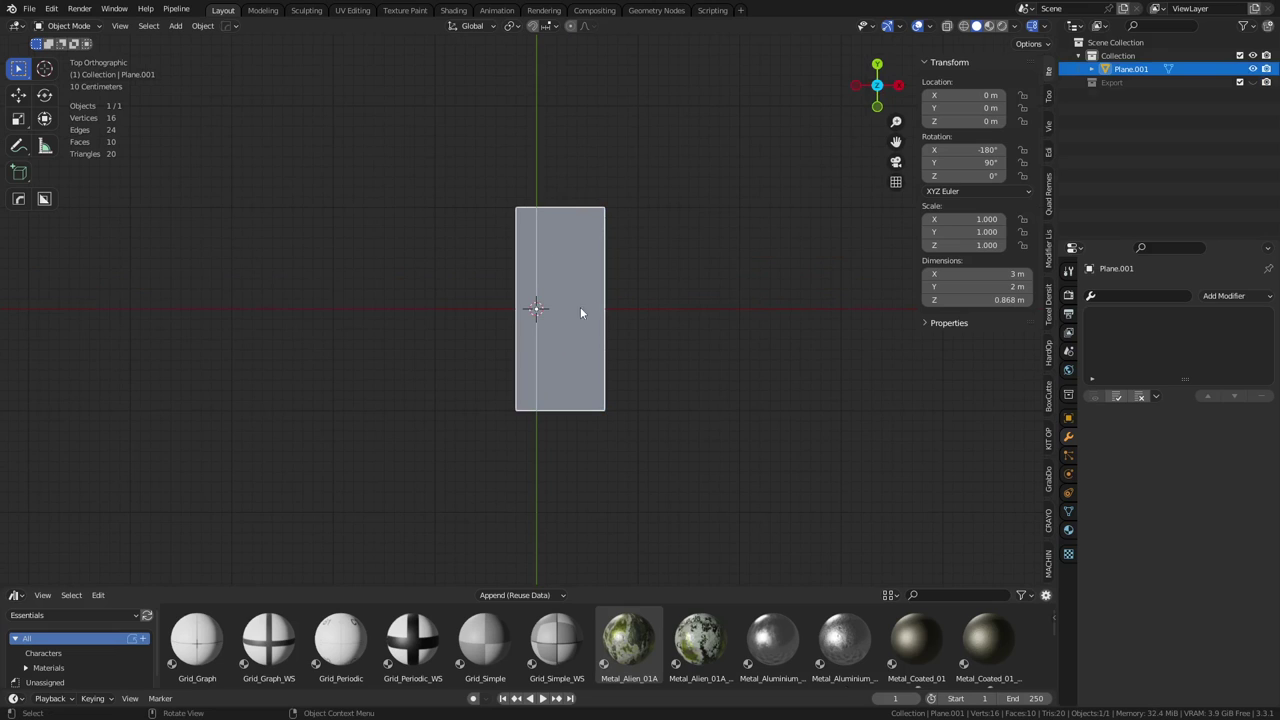
In Edit Mode, select the whole joined mesh and merge its vertices by distance
key(Tab)
key(a)
key(m)
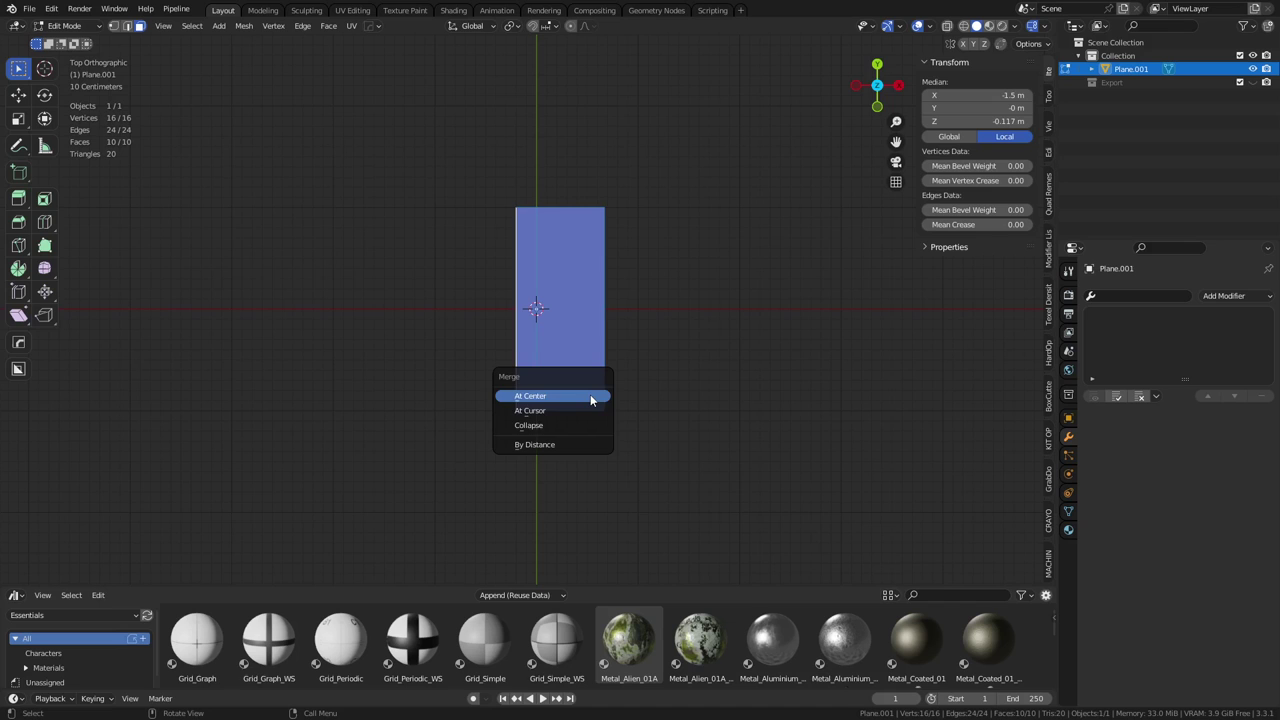
click(576, 446)
middle_drag(574, 437, 526, 240)
Dissolve the edge loop at the seam between the two halves and inspect the resulting block
key(2)
key(ctrl+x)
middle_drag(578, 202, 609, 306)
key(ctrl+Tab)
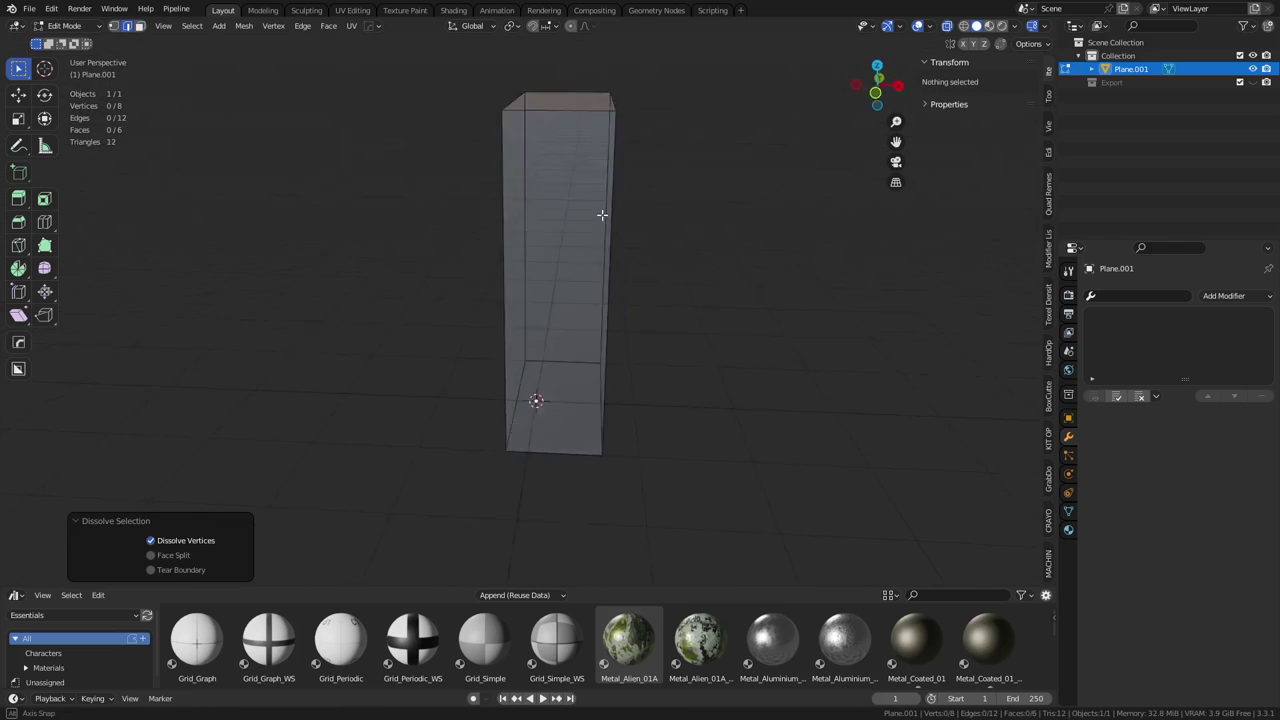
click(630, 330)
click(652, 375)
middle_drag(652, 375, 543, 309)
click(543, 306)
key(g)
right_click(540, 290)
Undo the seam dissolve and the vertex merge on the joined mesh
key(ctrl+z)
key(ctrl+z)
key(ctrl+z)
key(ctrl+z)
key(ctrl+z)
key(ctrl+z)
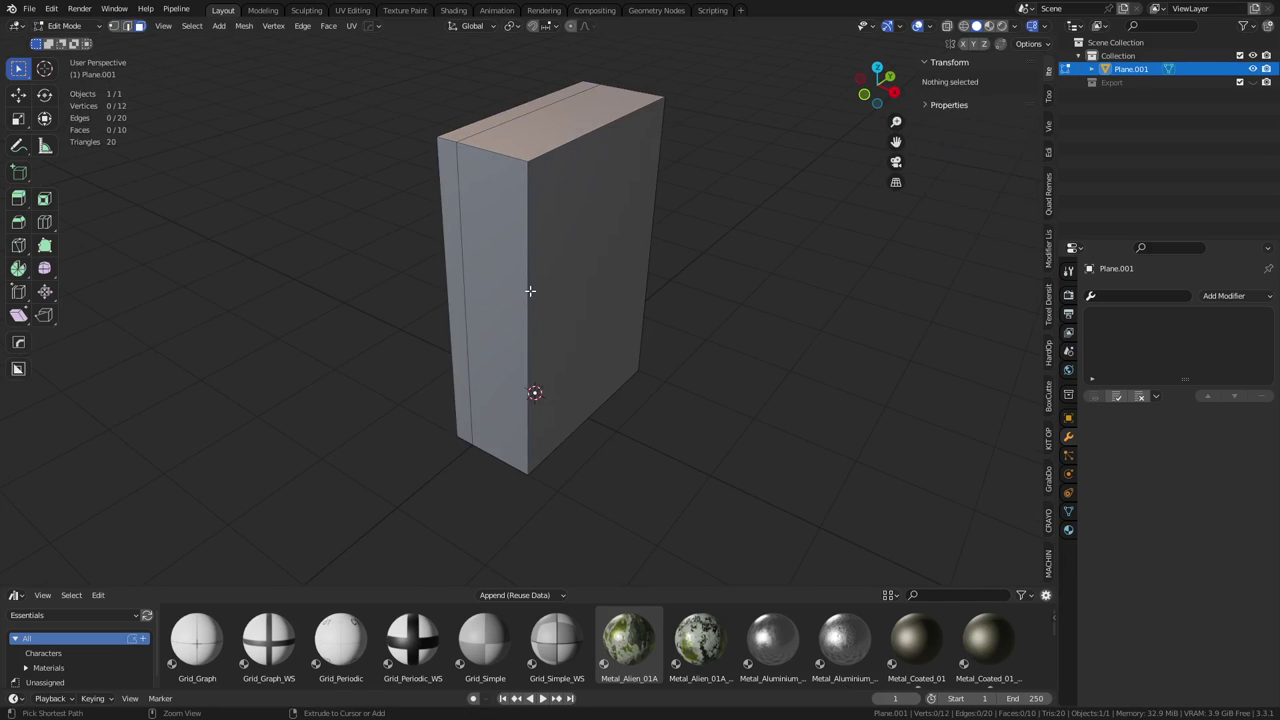
Try to move the vertices on the joined block's positive-X side along X in the front view
key(a)
key(KP_1)
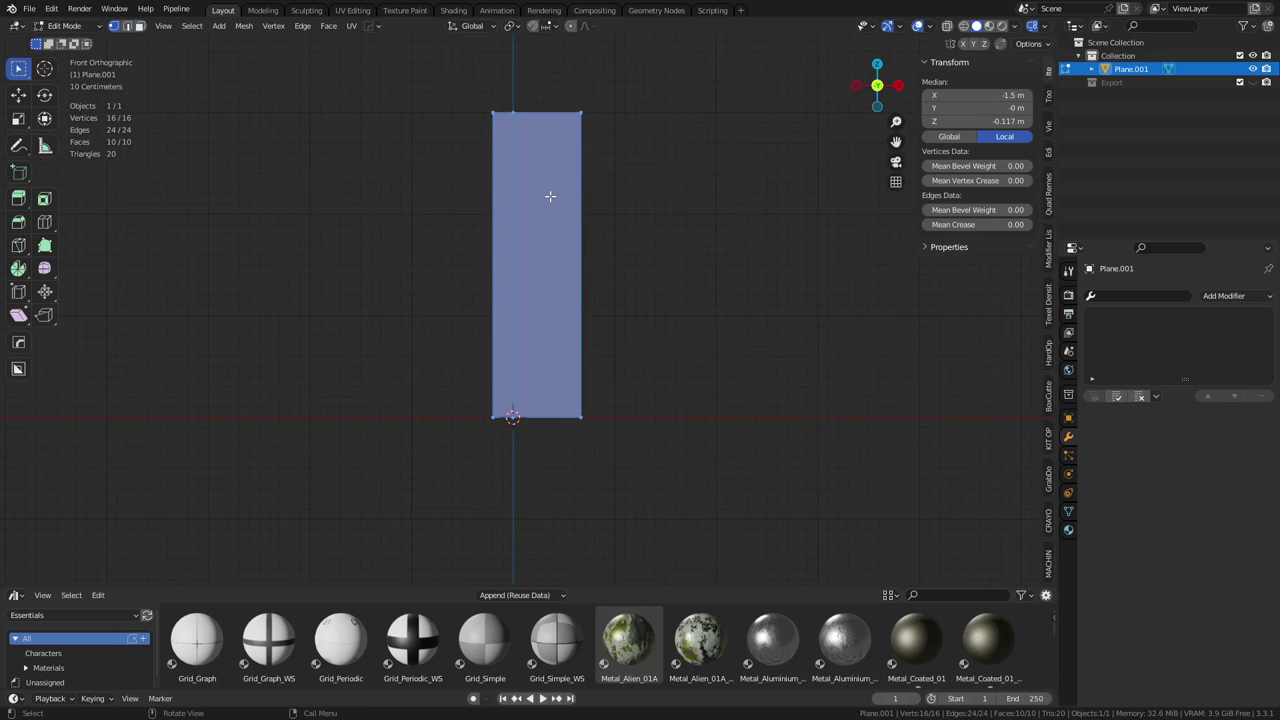
shift+middle_drag(554, 194, 500, 270)
drag(546, 503, 594, 123)
key(g)
key(x)
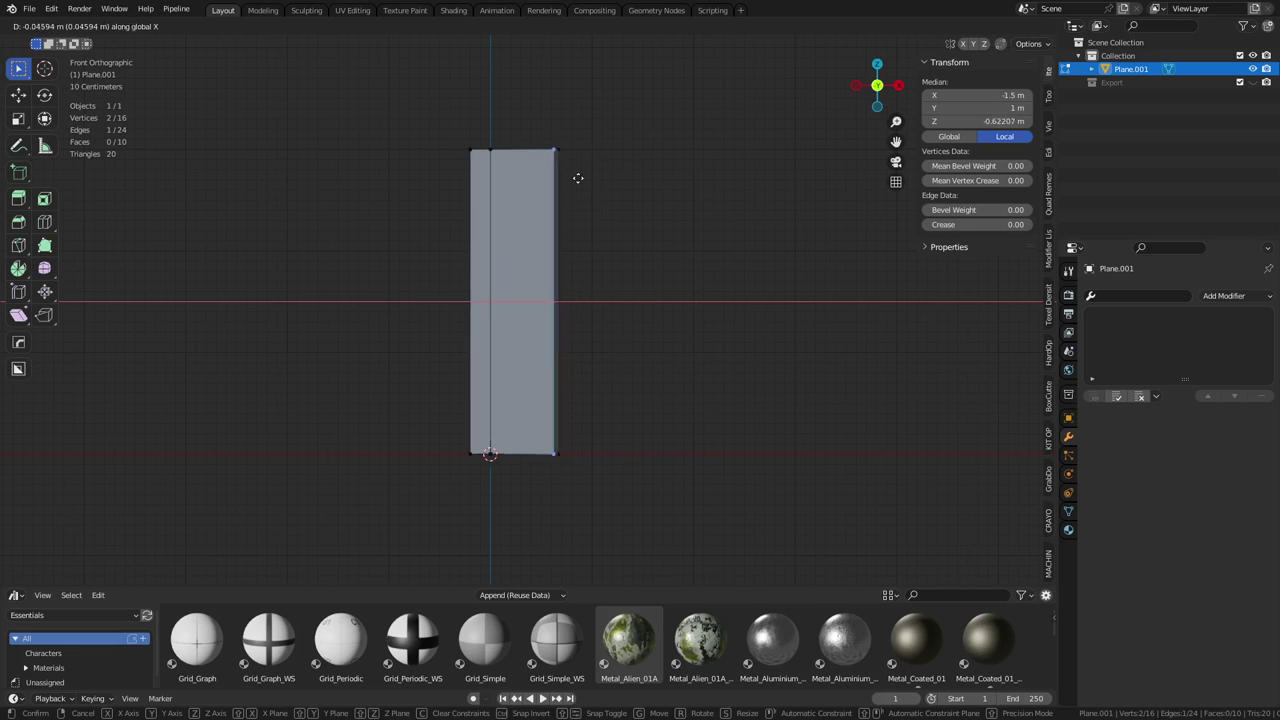
click(600, 186)
Move the joined block's four positive-X side vertices about 0.19 m along global X
key(g)
key(x)
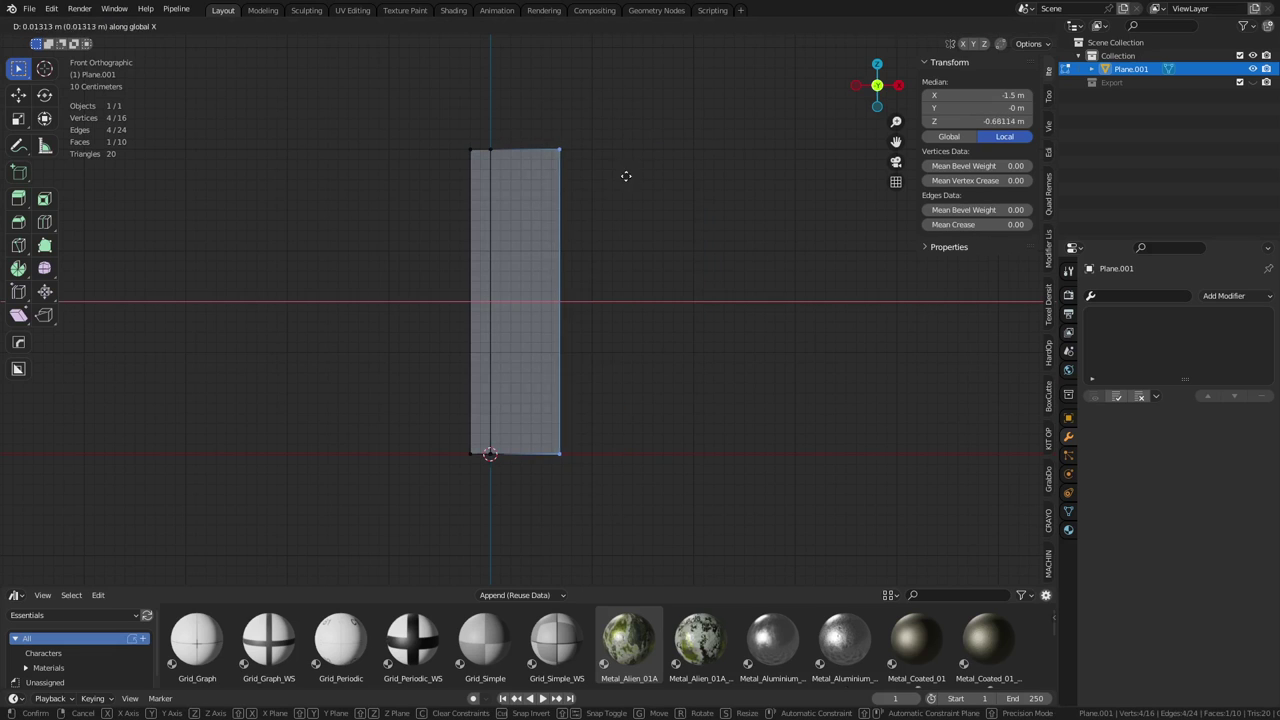
click(630, 186)
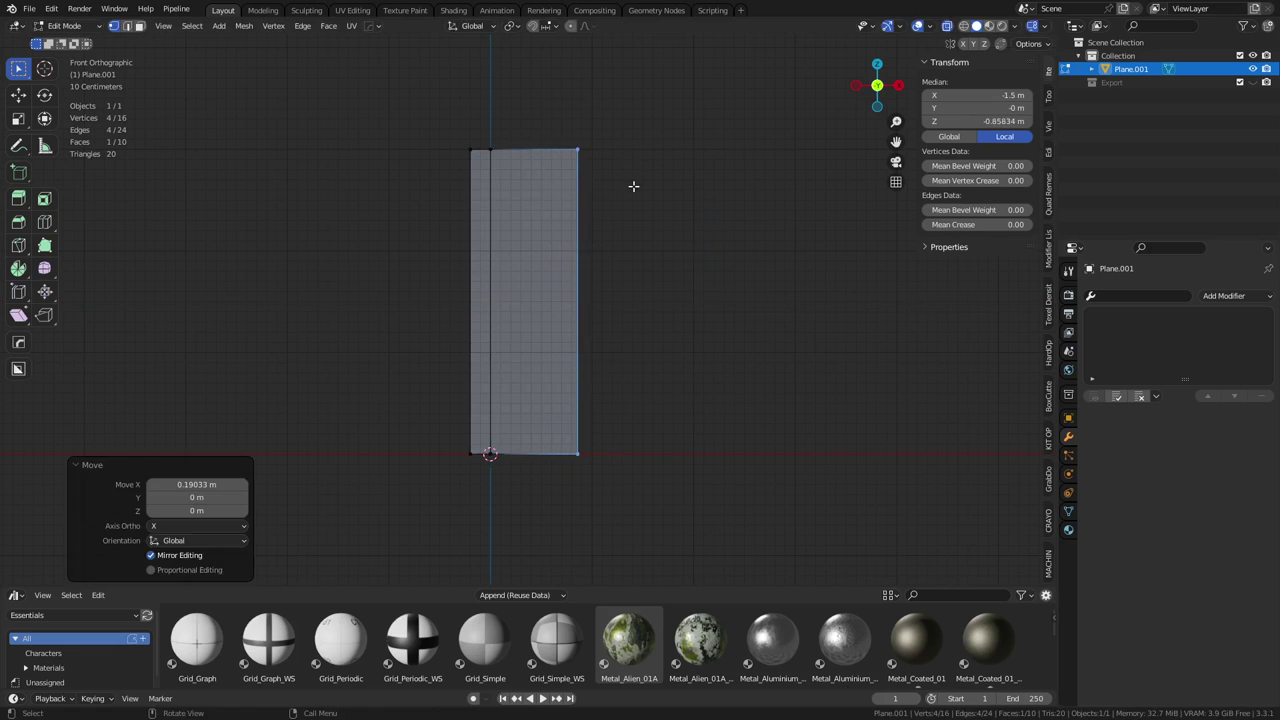
Move the joined block's large positive-X face about -0.398 m along global X, back toward the origin
middle_drag(631, 186, 537, 206)
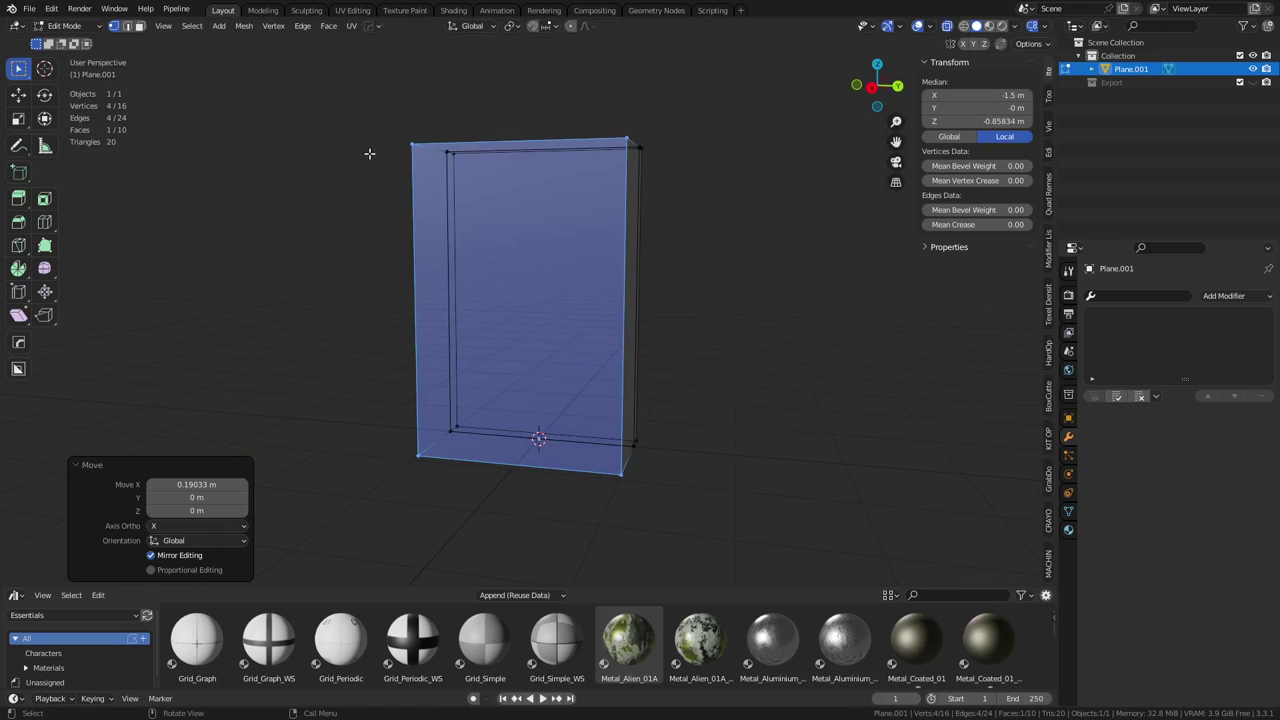
middle_drag(387, 244, 357, 277)
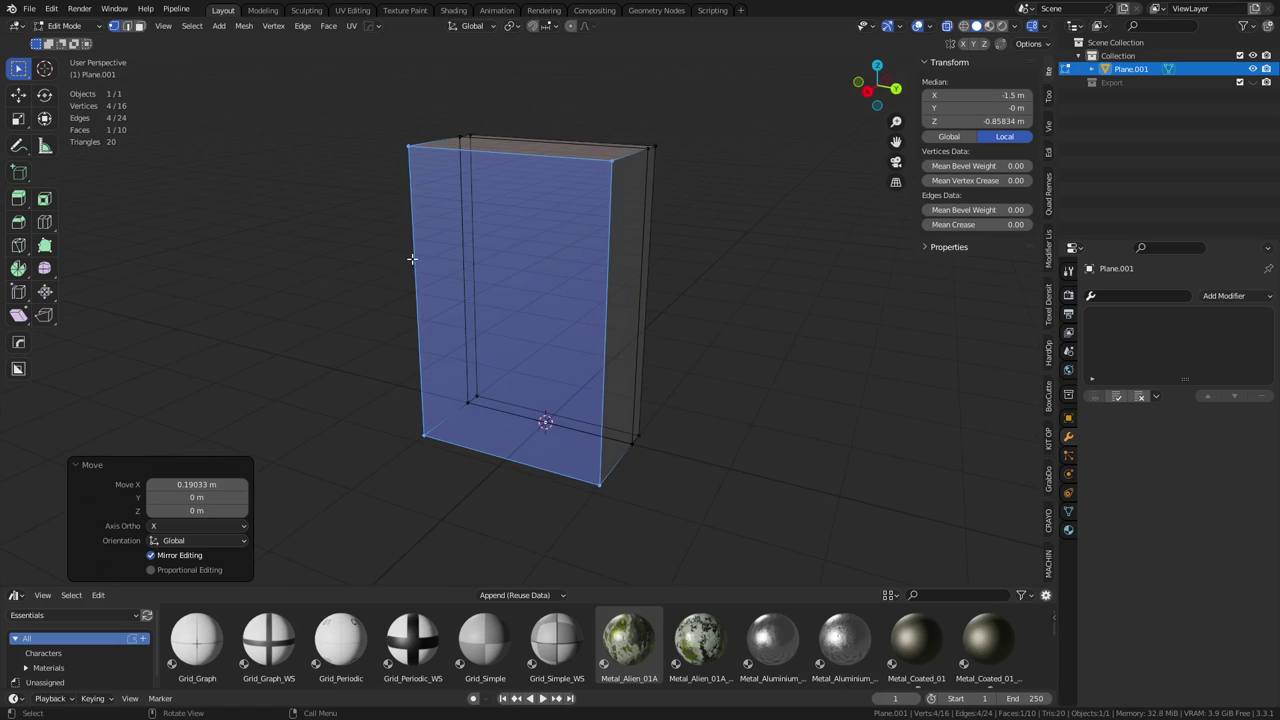
middle_drag(433, 251, 496, 290)
key(g)
key(x)
click(585, 393)
Draw an annotation stroke along the block's short side in the top view, and undo the stroke
middle_drag(582, 421, 636, 512)
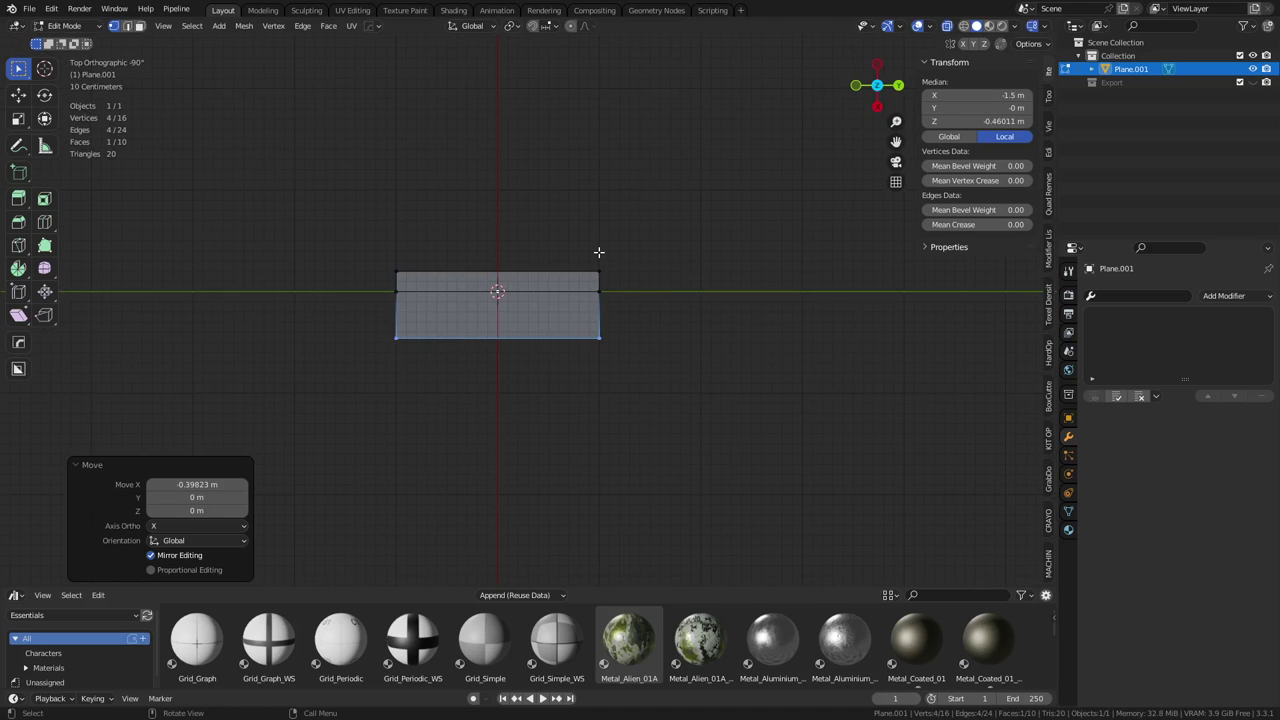
click(18, 145)
drag(598, 210, 596, 414)
key(ctrl+z)
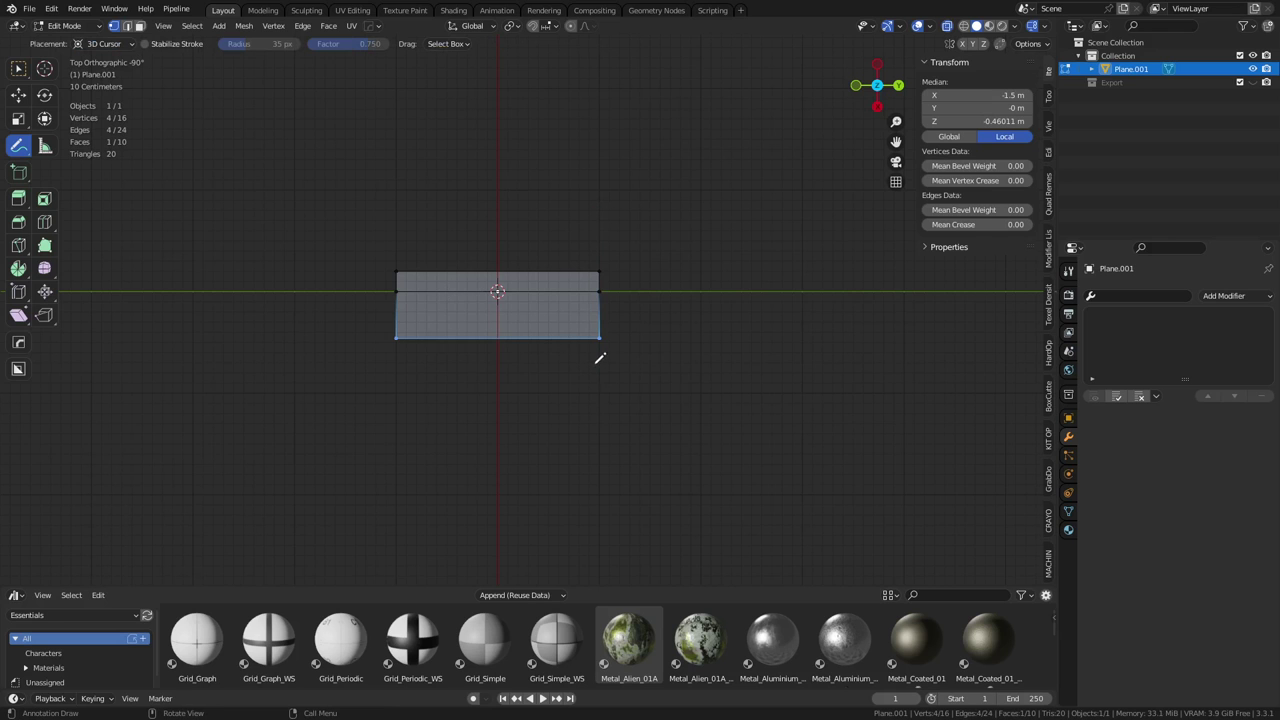
Draw annotation strokes along the panel's upper and lower edges in the right view, undoing each stroke
key(KP_3)
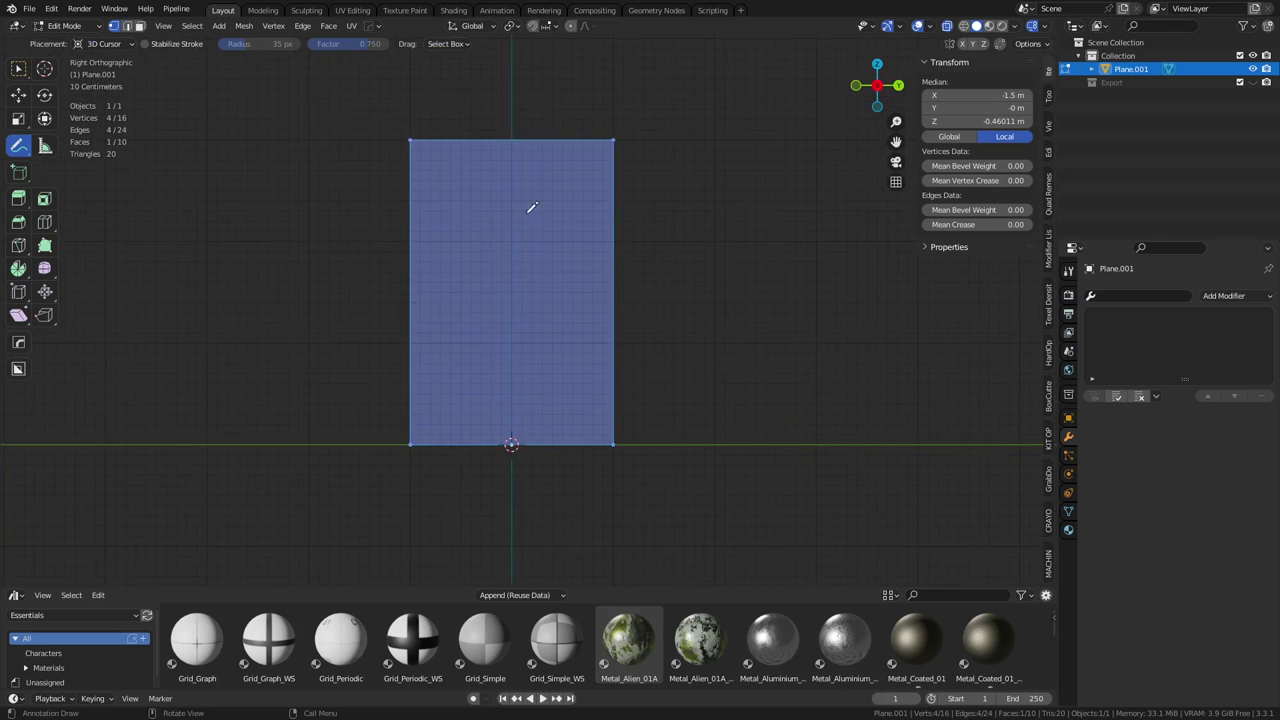
drag(378, 132, 671, 126)
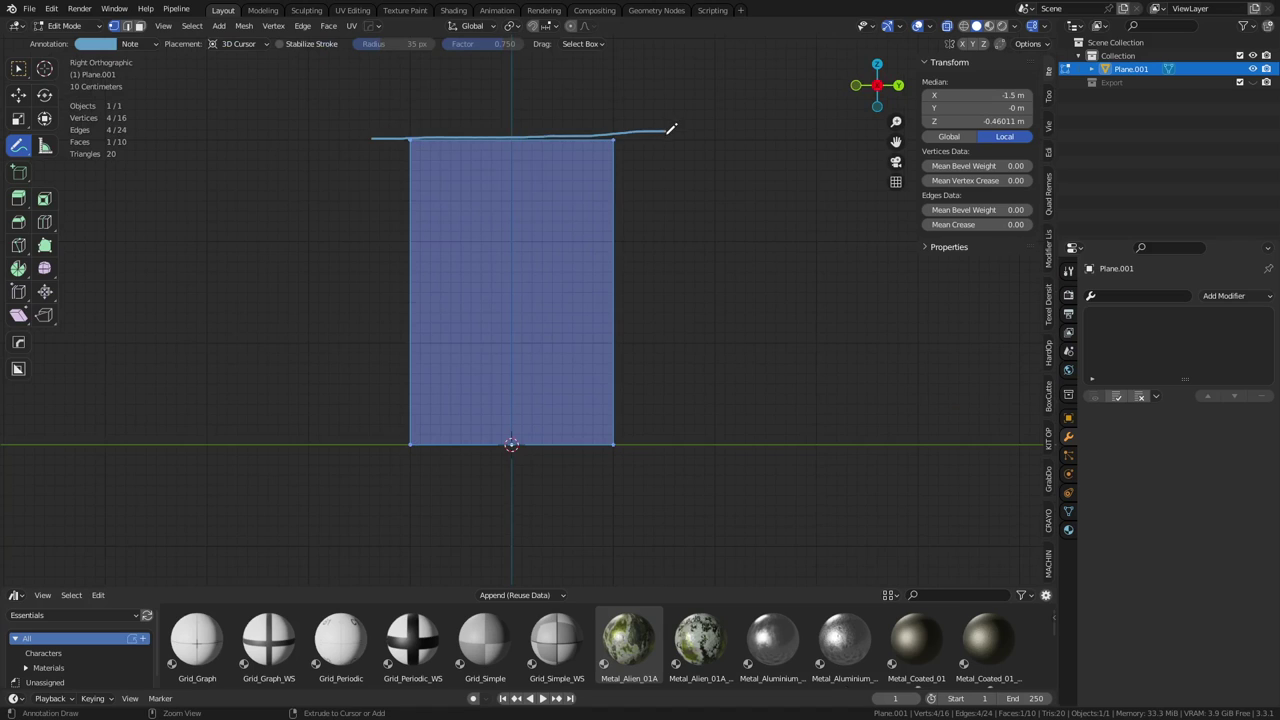
key(ctrl+z)
mouse_move(397, 141)
mouse_down()
mouse_move(607, 127)
mouse_move(659, 137)
mouse_up()
key(ctrl+z)
drag(368, 451, 663, 443)
key(ctrl+z)
Switch to face selection with the Select Box tool, clear the current selection, and turn off X-ray
alt+middle_drag(705, 419, 586, 420)
key(Tab)
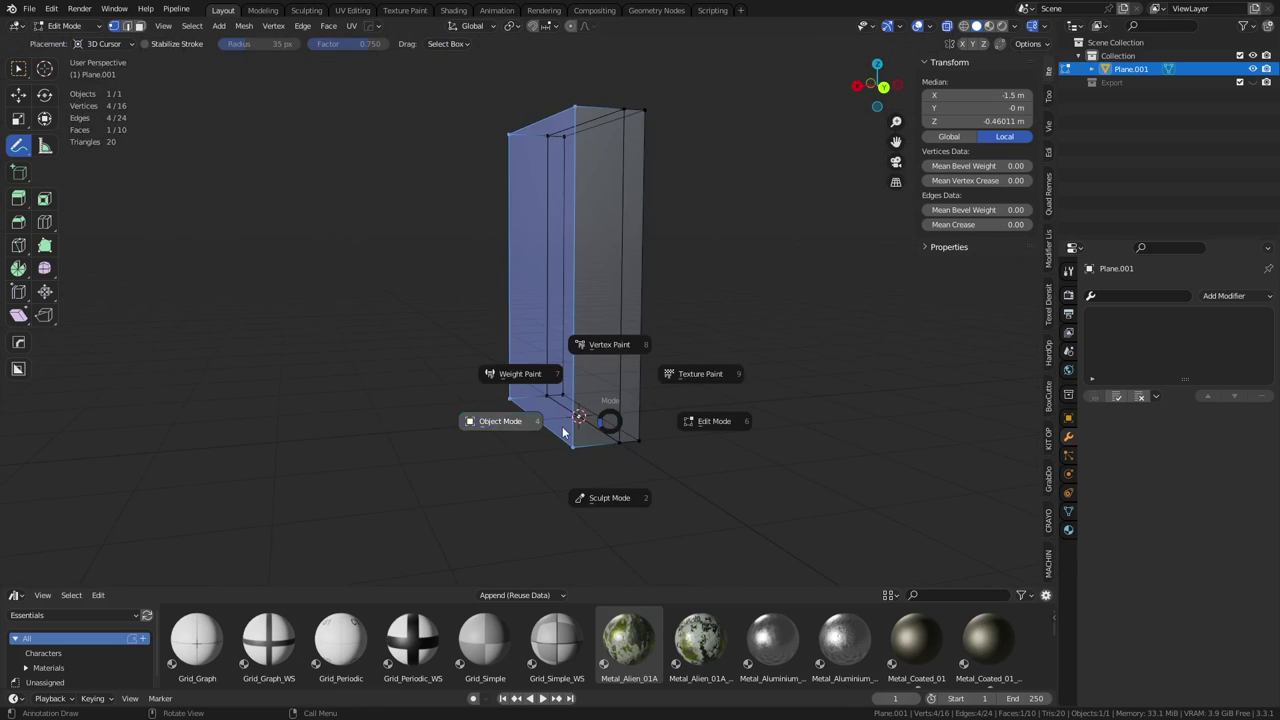
click(641, 428)
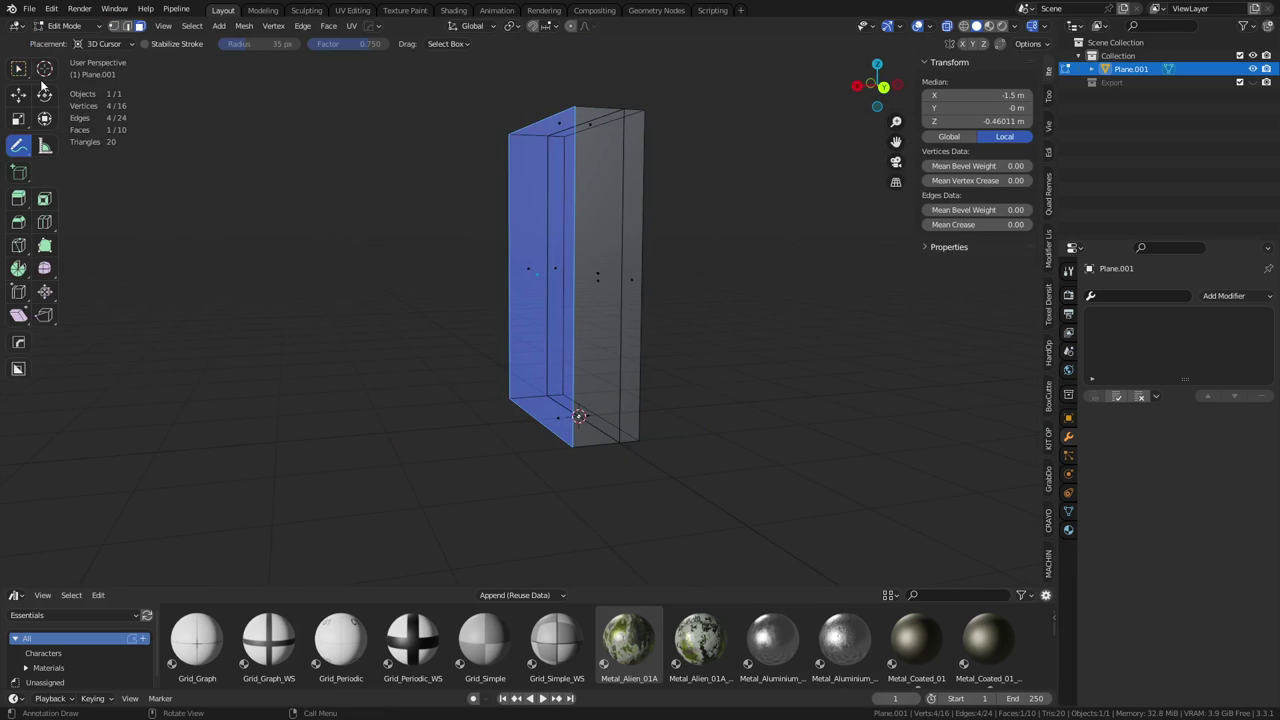
click(21, 71)
click(557, 295)
click(484, 407)
key(alt+z)
Set the viewport overlay's grid scale to 0.1 and inspect the floor grid around the block's base
scroll(567, 411, up, 2)
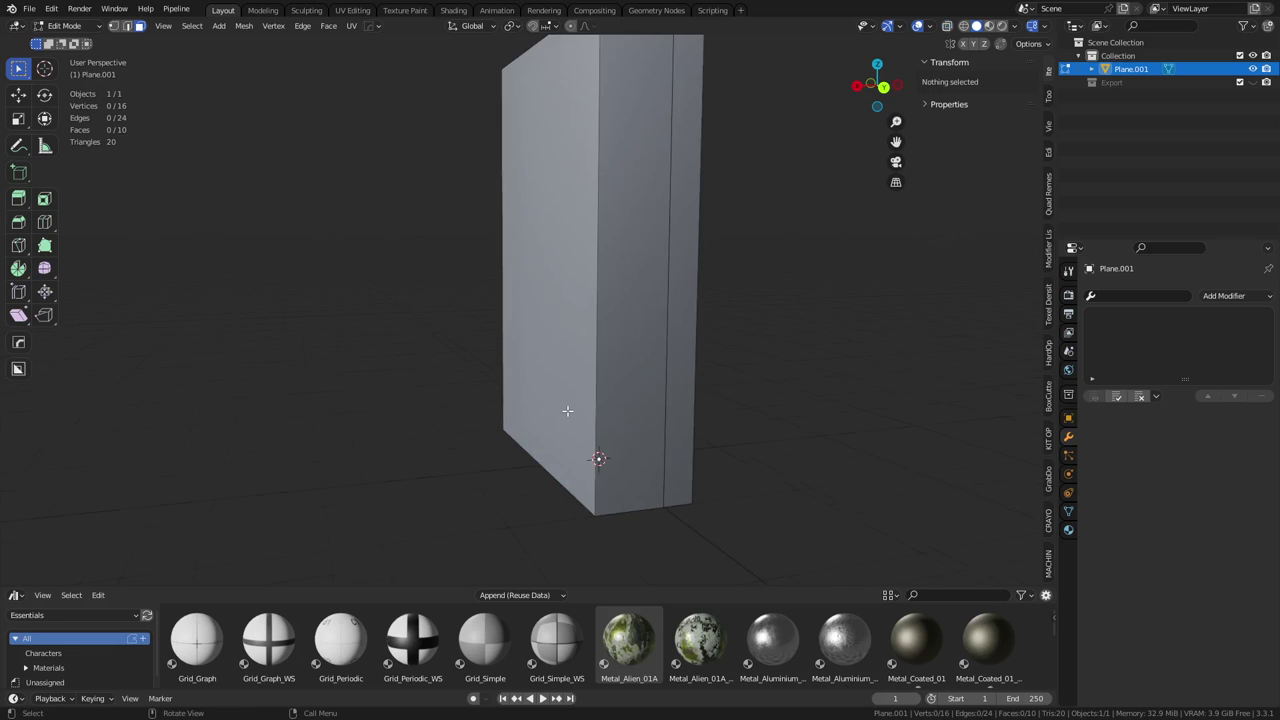
scroll(567, 412, up, 3)
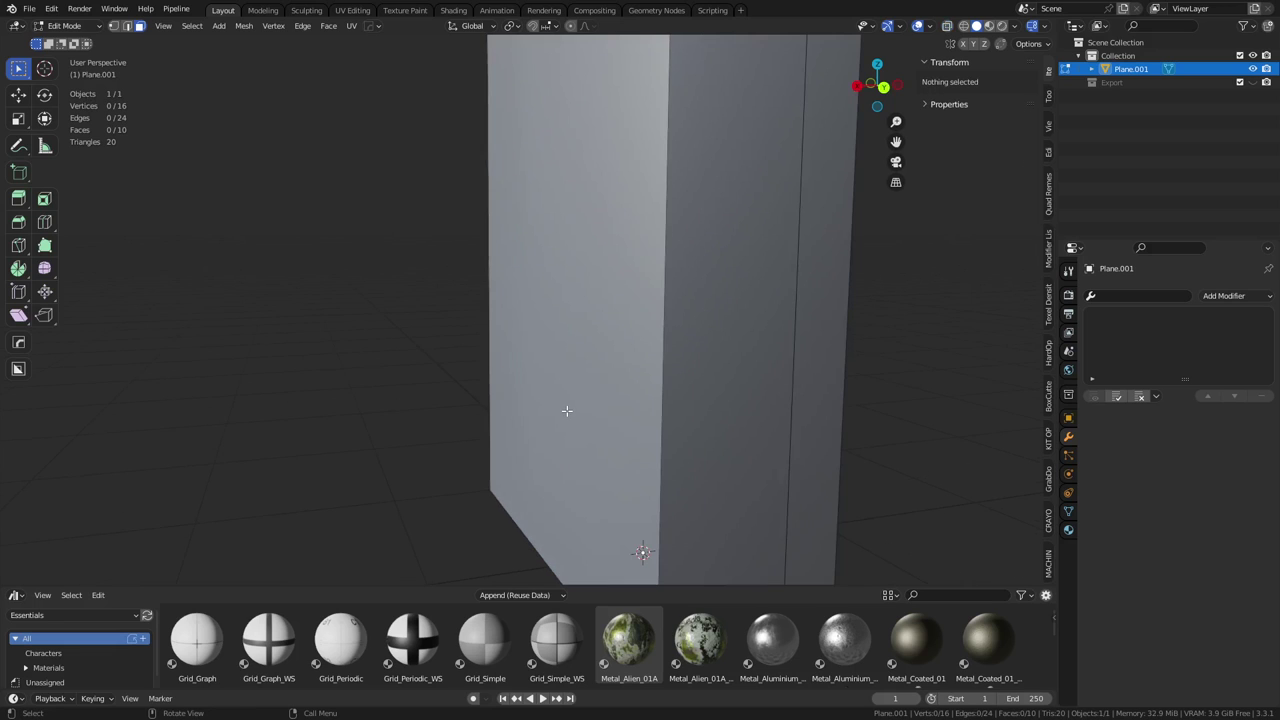
click(929, 27)
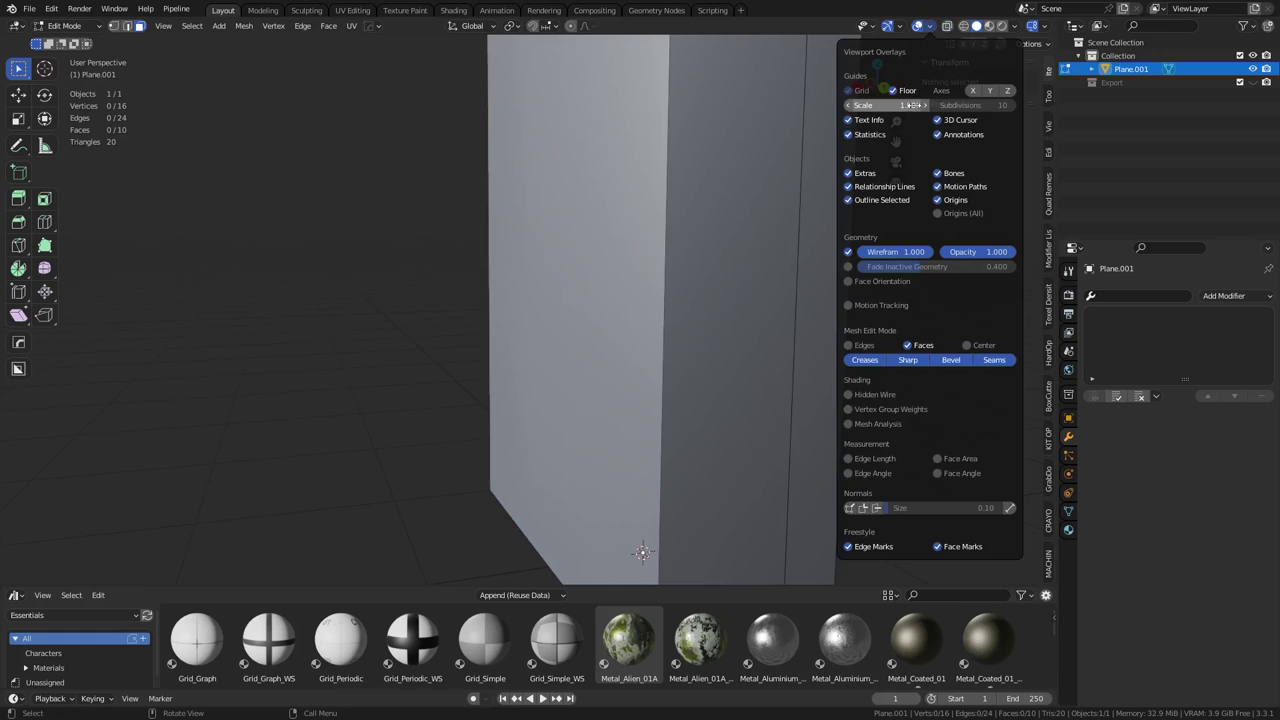
click(912, 105)
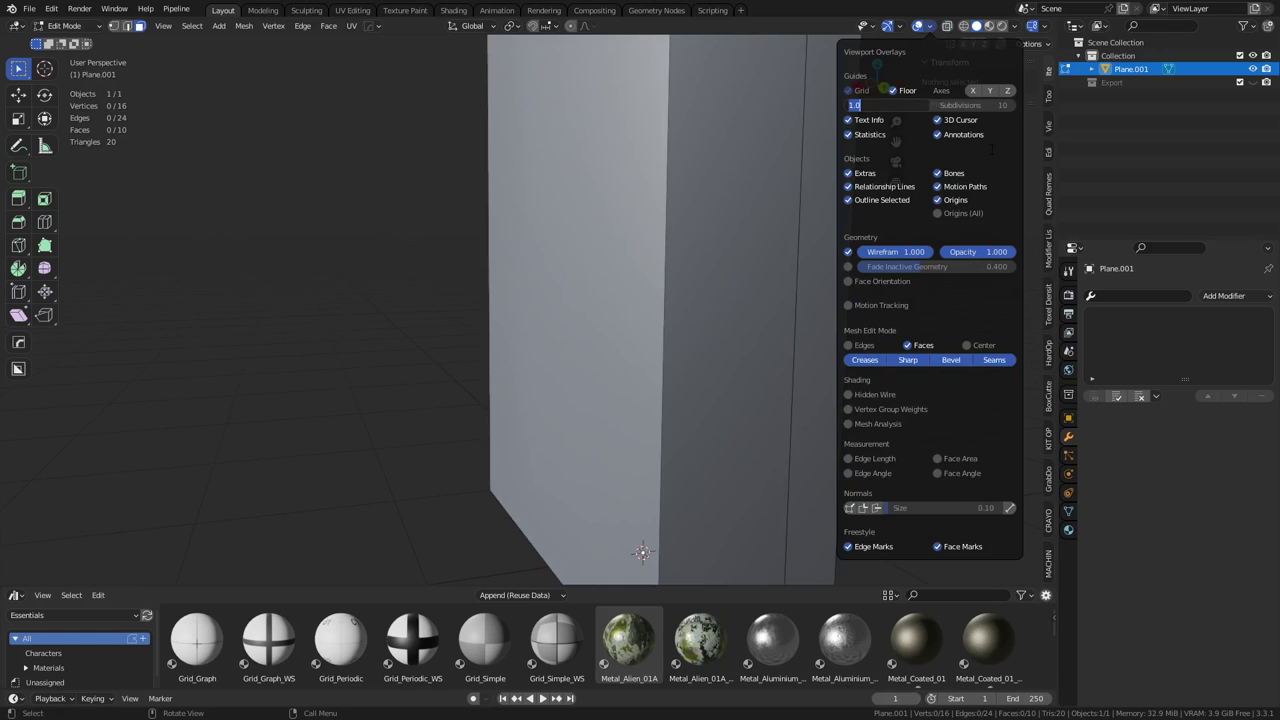
text(1)
key(Return)
shift+middle_drag(651, 456, 631, 415)
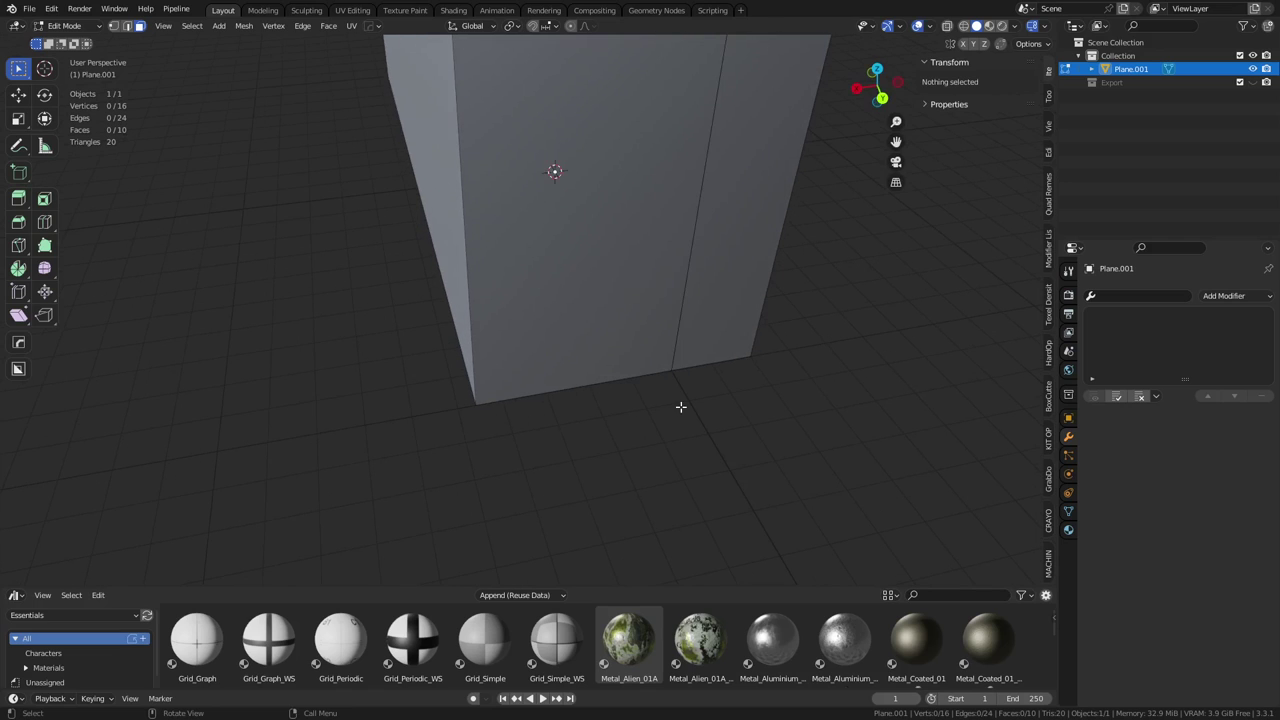
Try a viewport grid scale of 0.01, and return the scale to 0.1
click(931, 27)
click(885, 105)
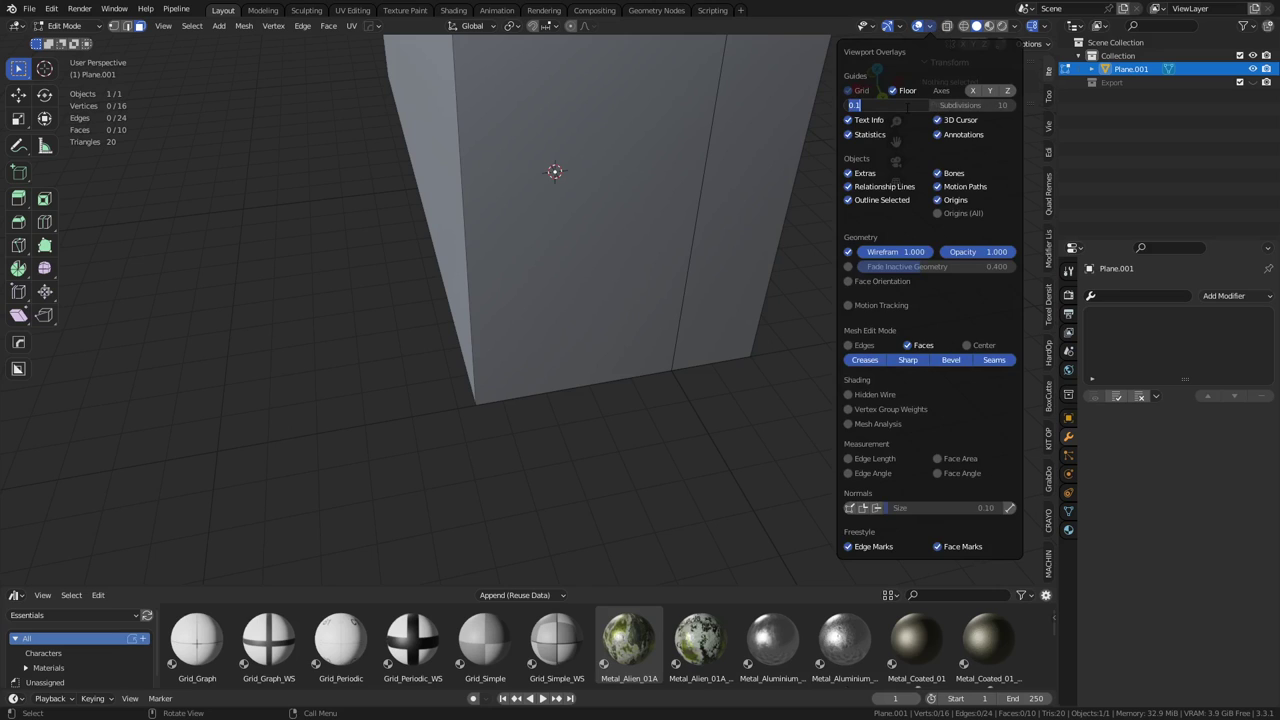
text(.0)
key(Return)
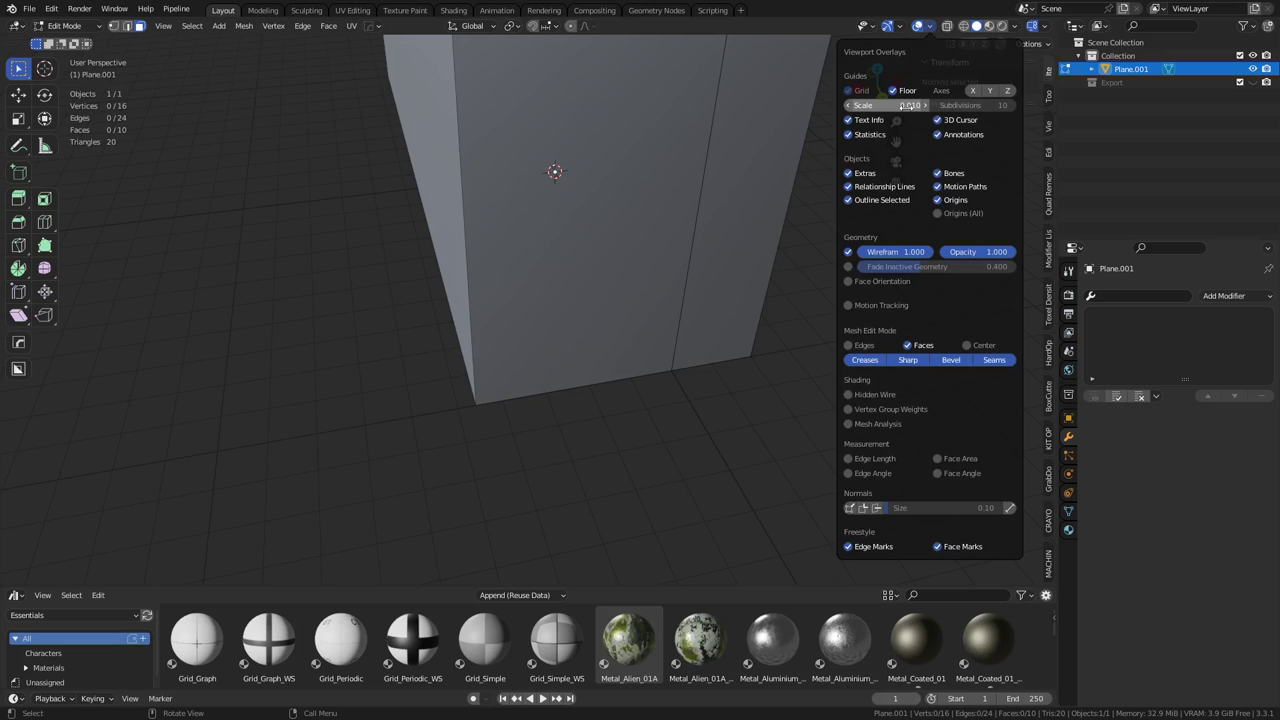
click(910, 105)
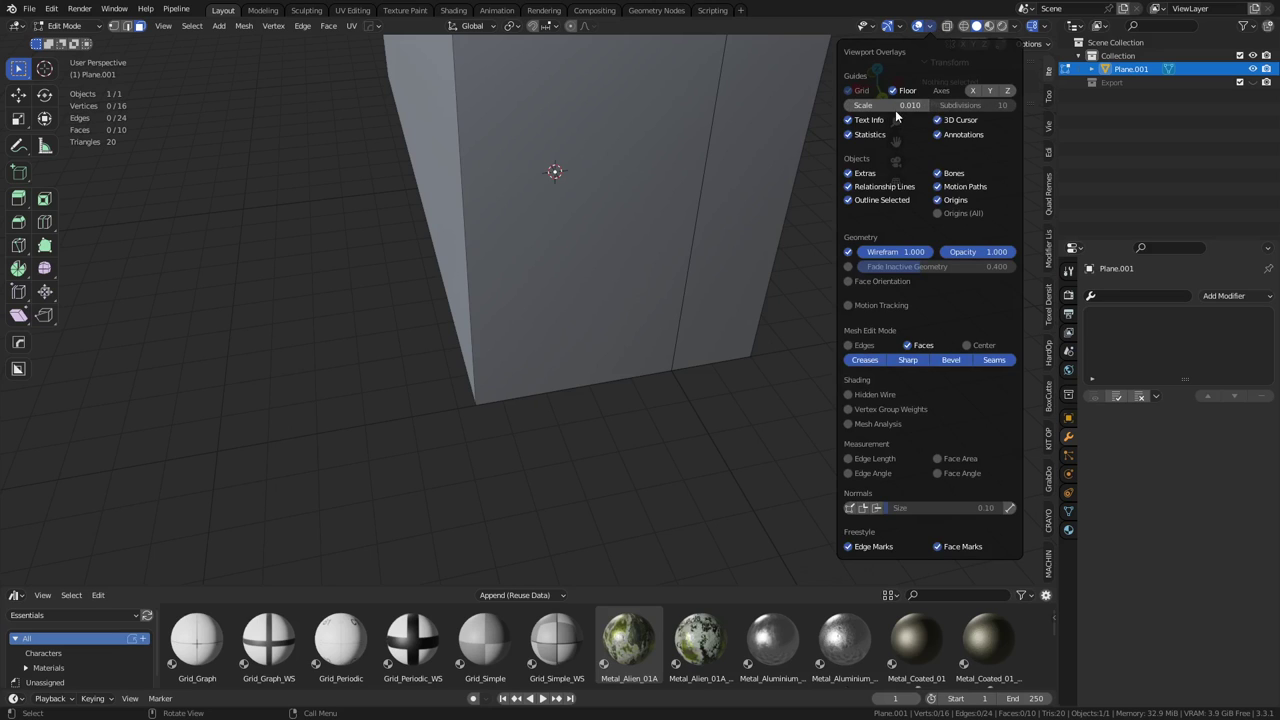
text(.1)
key(Return)
Set the viewport overlay's grid scale to 0.01
click(922, 106)
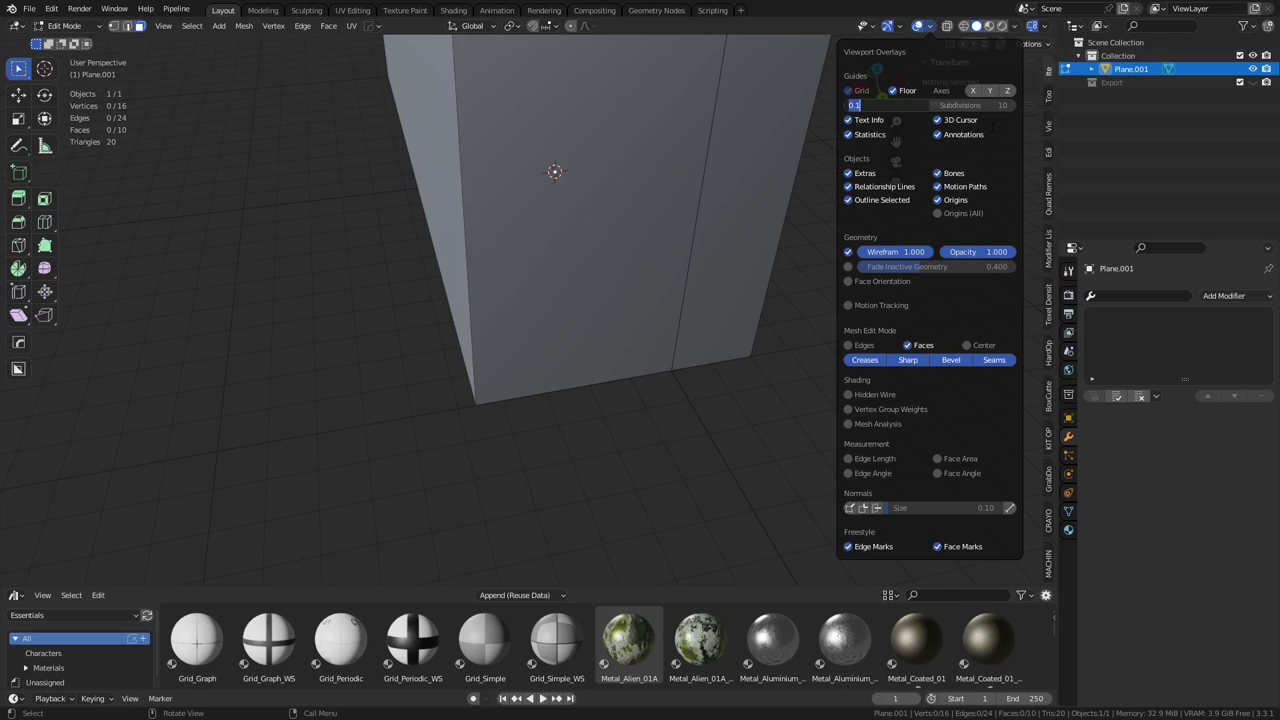
text(.01)
key(Return)
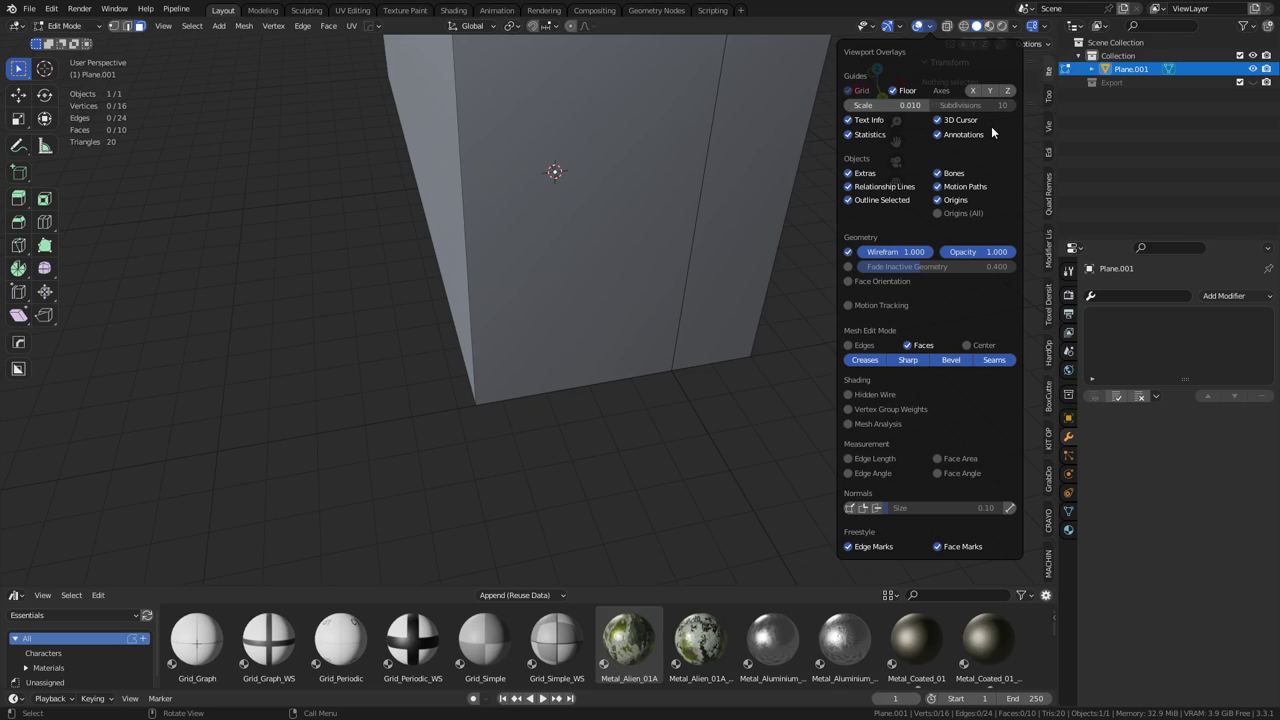
Select the block's large positive-X face and snap-move it about -0.06 m along global X onto the grid
click(441, 219)
shift+middle_drag(598, 460, 580, 371)
scroll(600, 337, up, 2)
scroll(581, 368, down, 3)
shift+middle_drag(597, 269, 581, 331)
scroll(599, 388, down, 3)
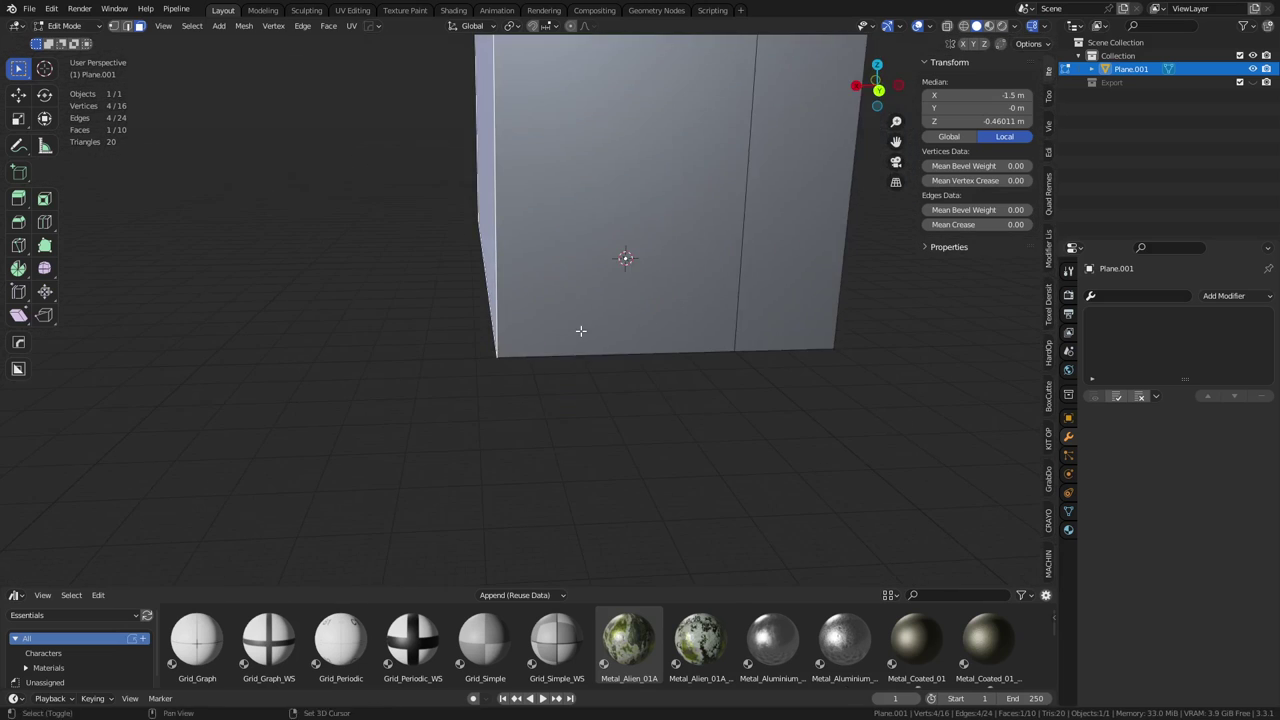
key(g)
key(y)
key(x)
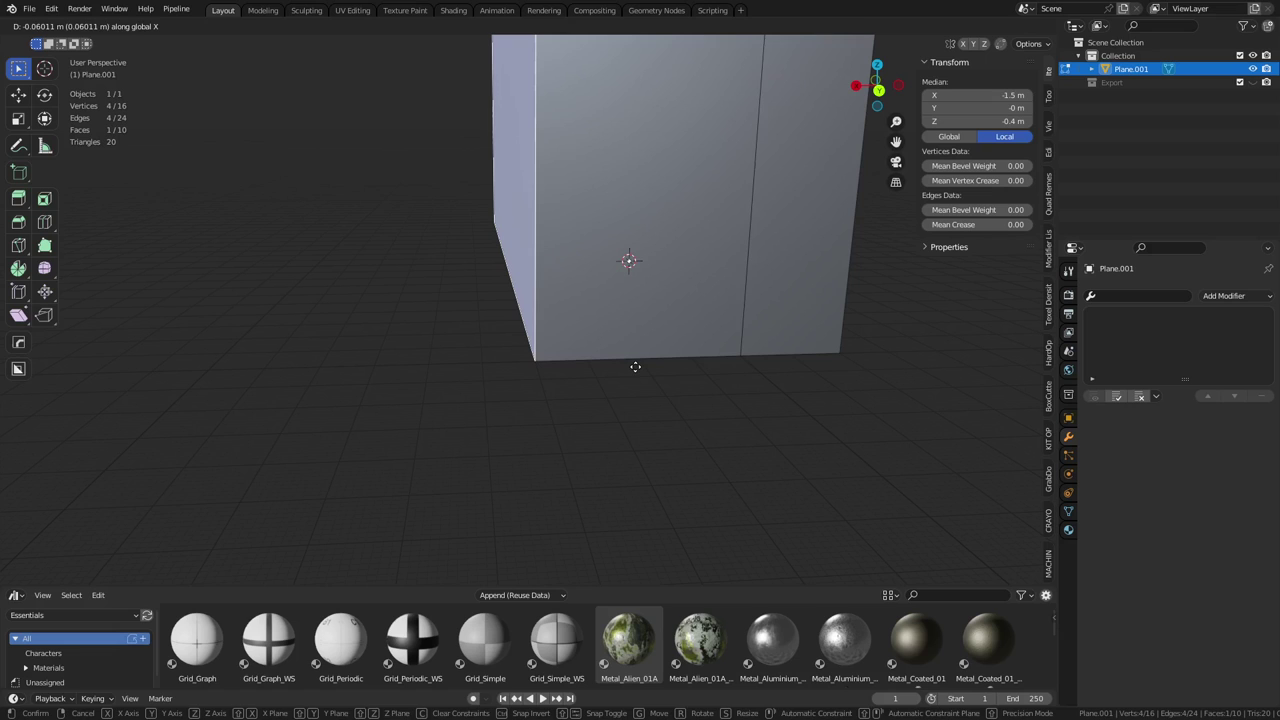
click(635, 367)
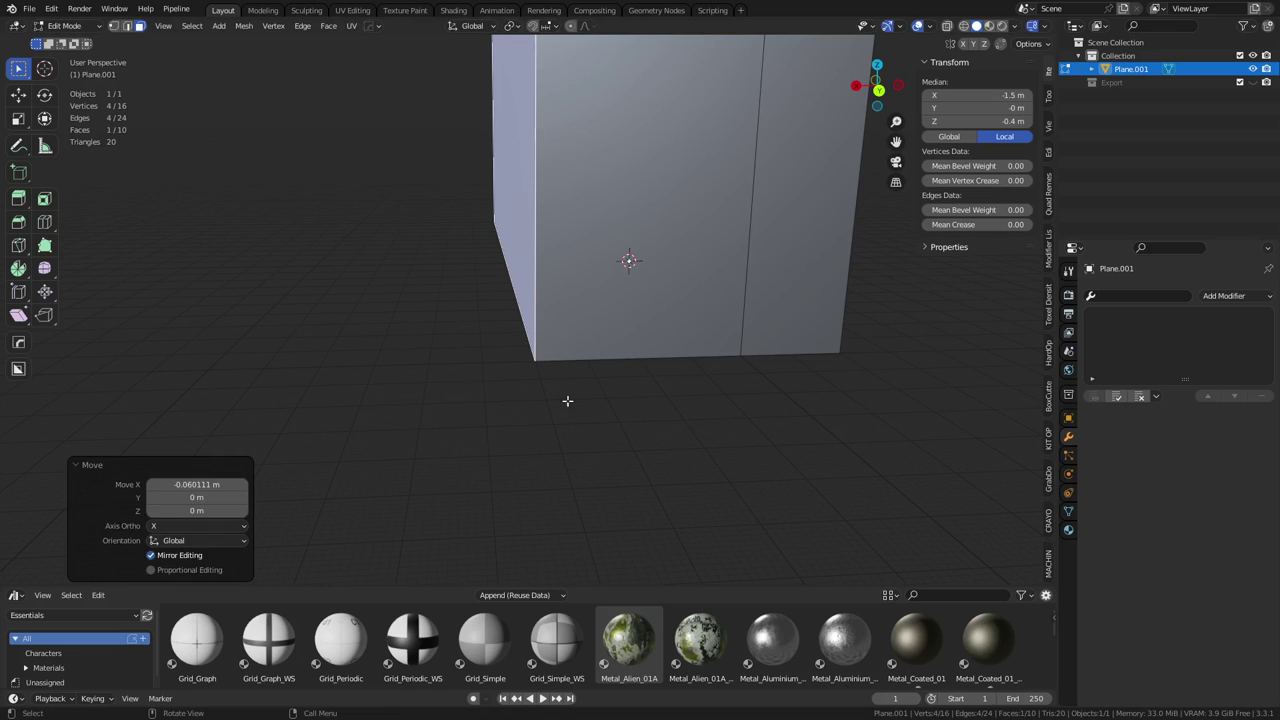
Move the selected positive-X face 0.08 m outward along global X in grid increments
middle_drag(535, 388, 600, 380)
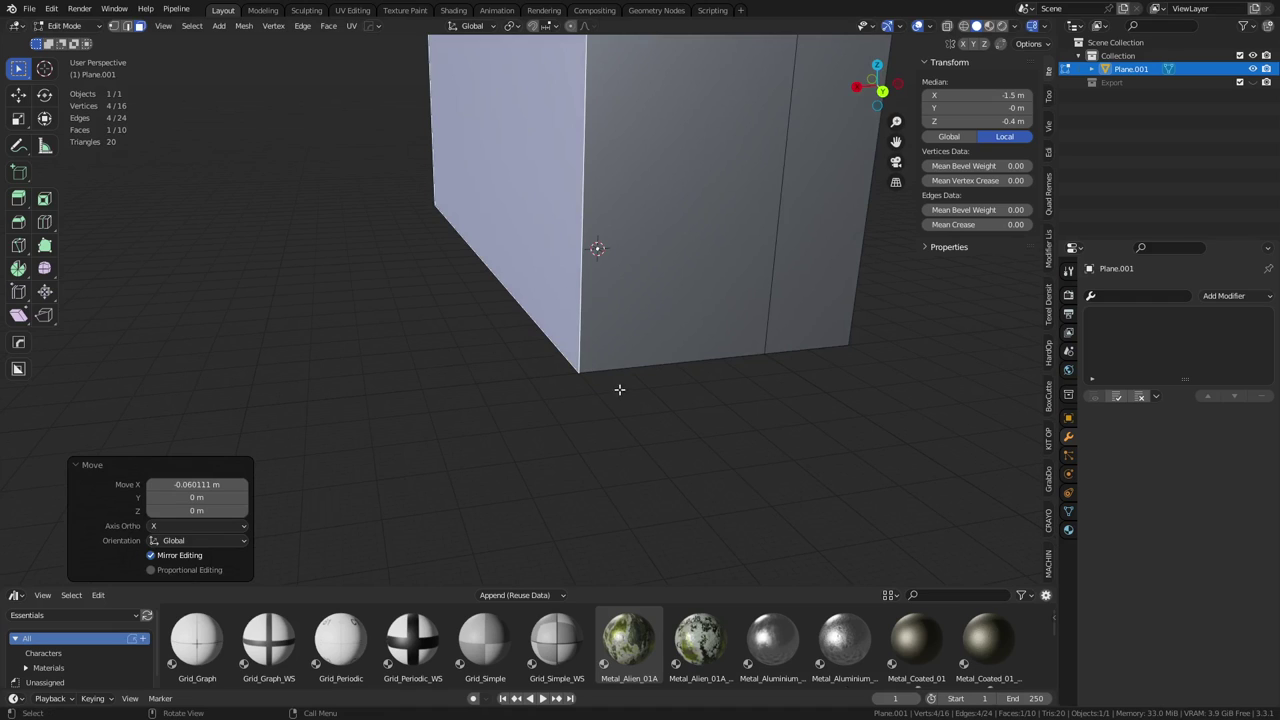
key(g)
key(x)
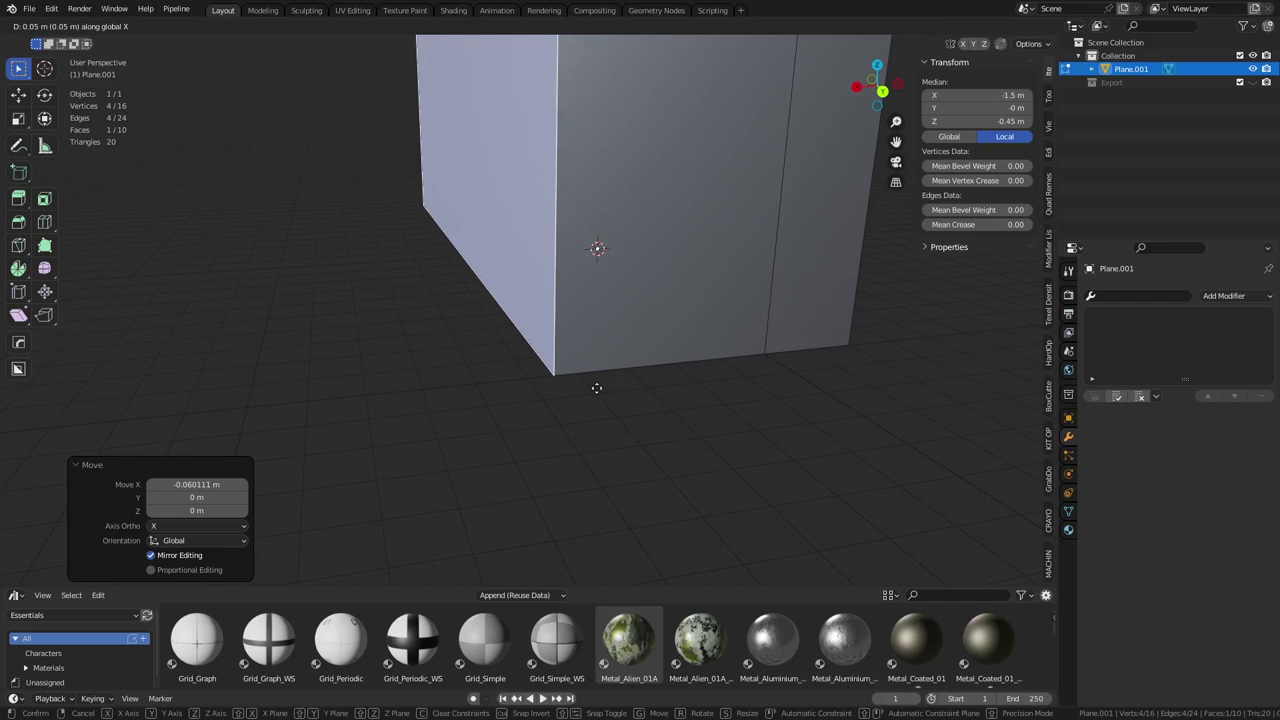
click(586, 388)
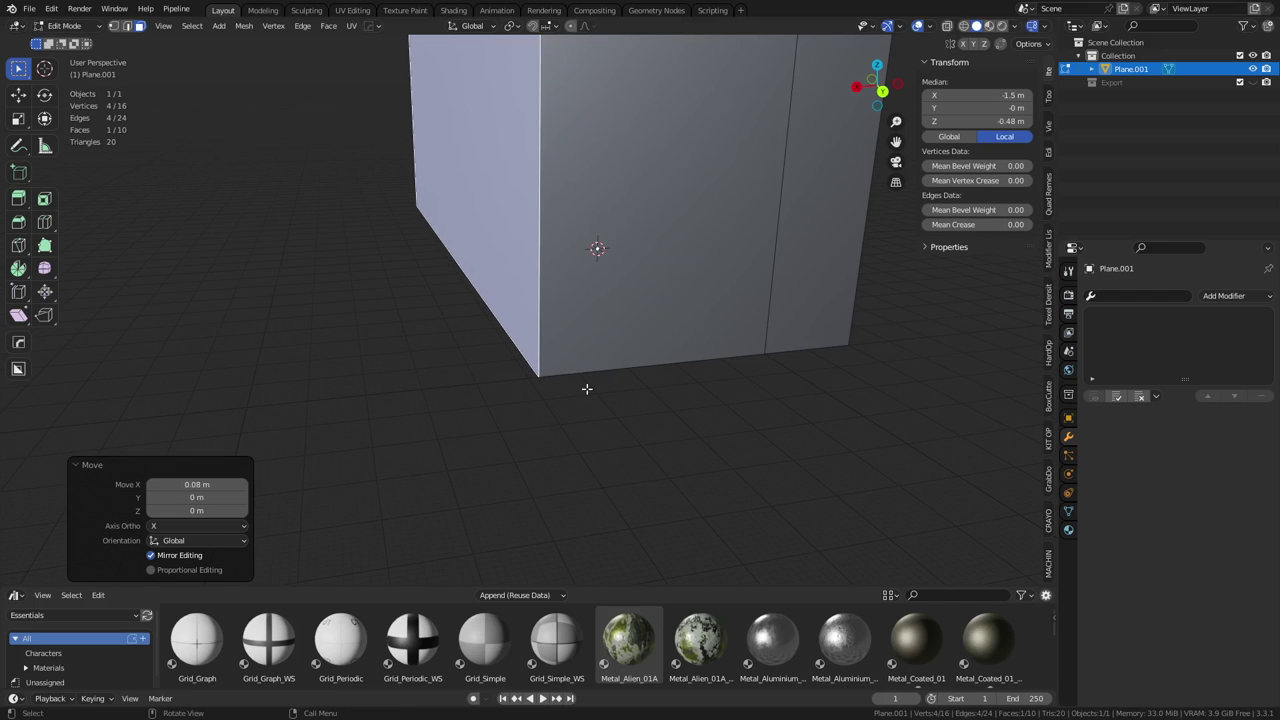
Move the selected positive-X face -0.01 m along global X, one small grid increment back toward the origin
middle_drag(606, 380, 580, 434)
scroll(603, 385, up, 1)
key(g)
key(x)
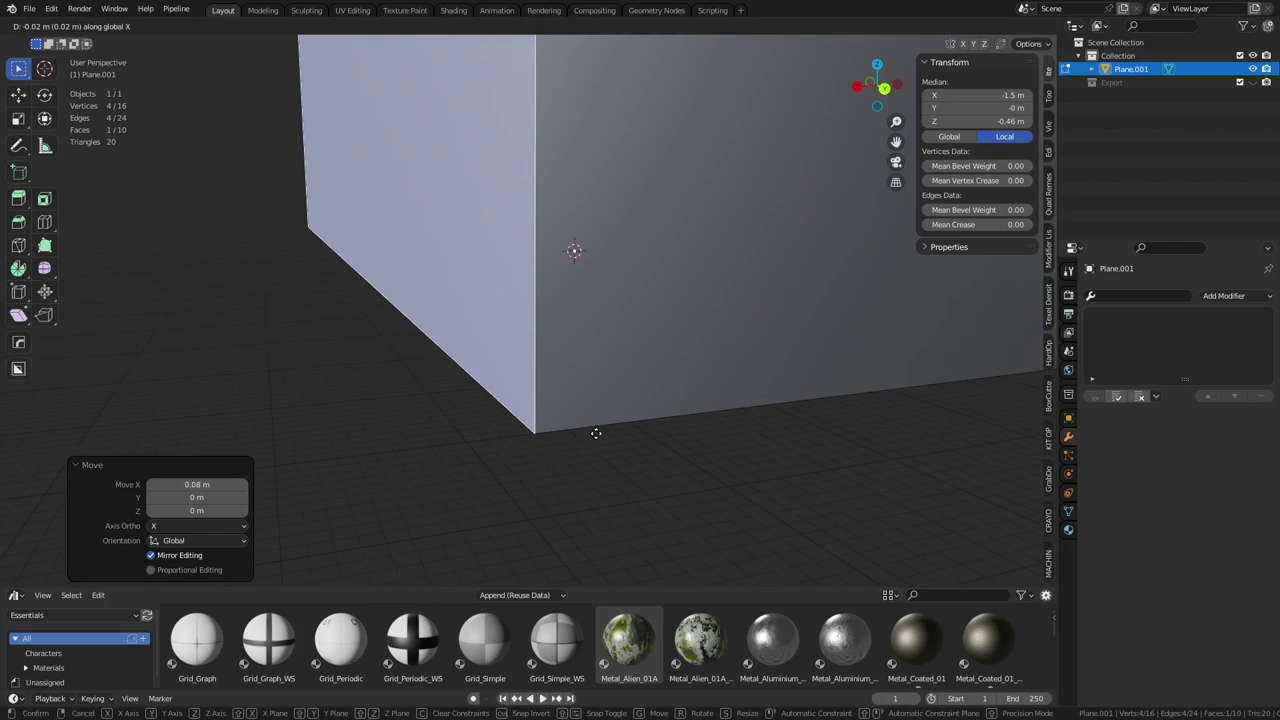
click(588, 433)
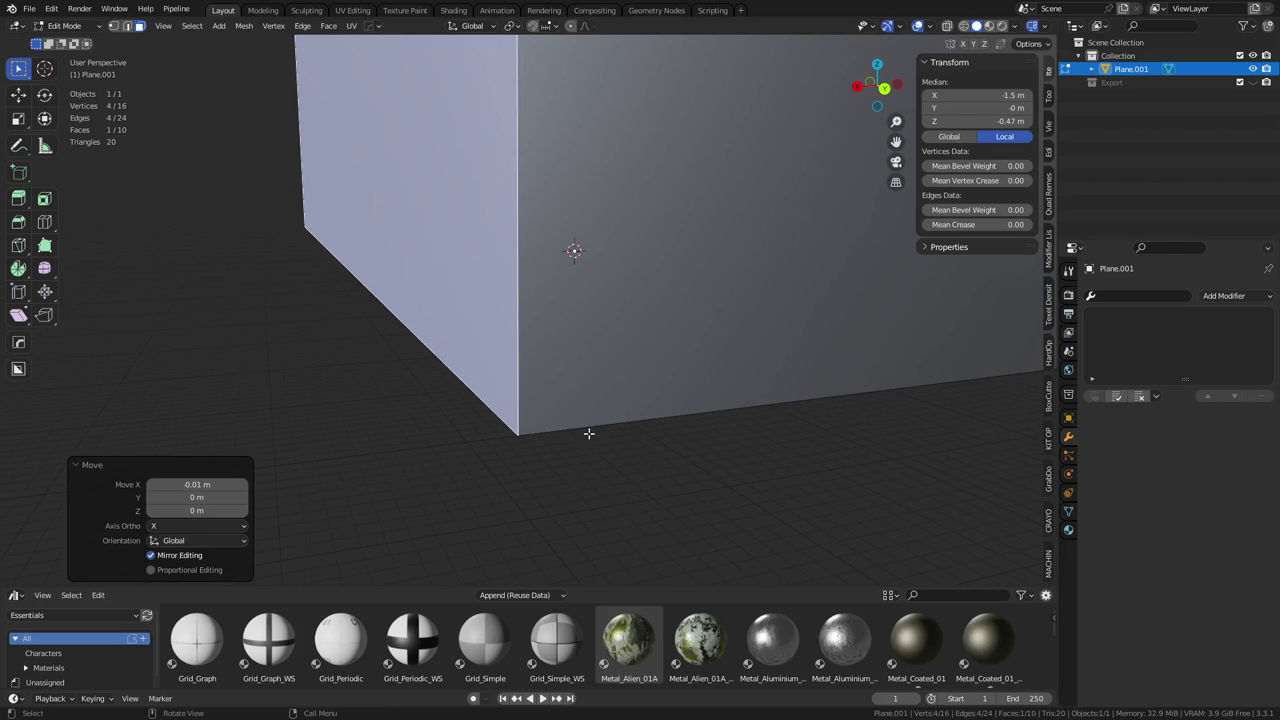